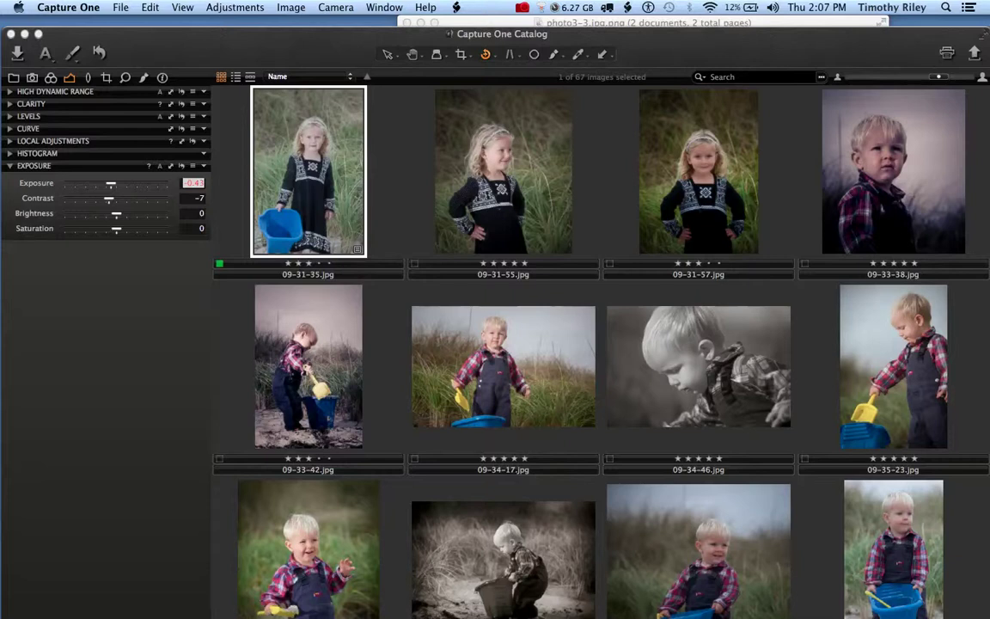
Step: Switch to Preview, view the keypad photo photo2-2.jpg and the key layout photo3-3.jpg.png, and minimise the viewer window
key("super+Tab")
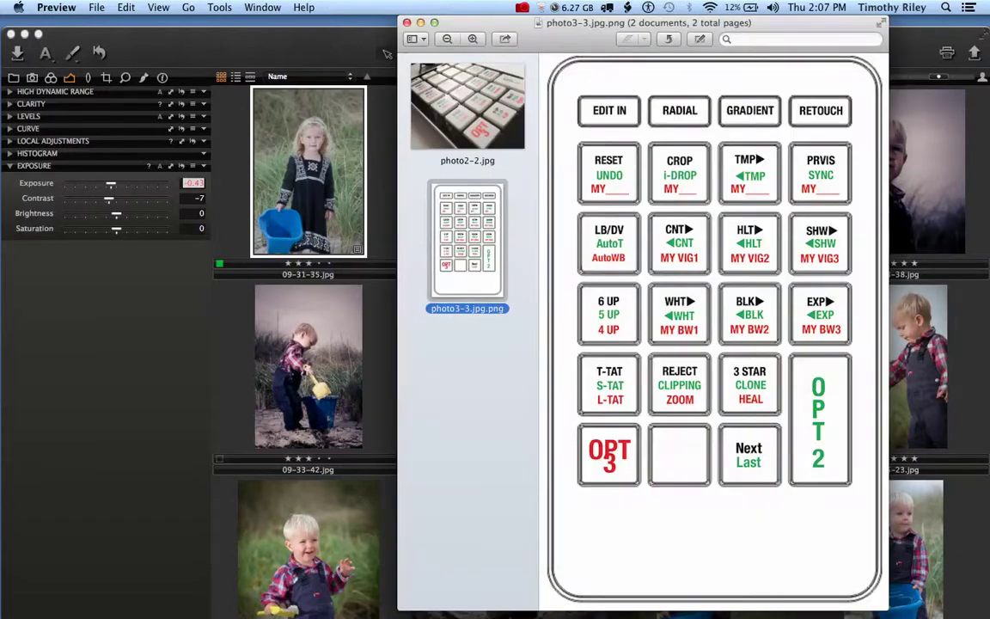
left_click(467, 106)
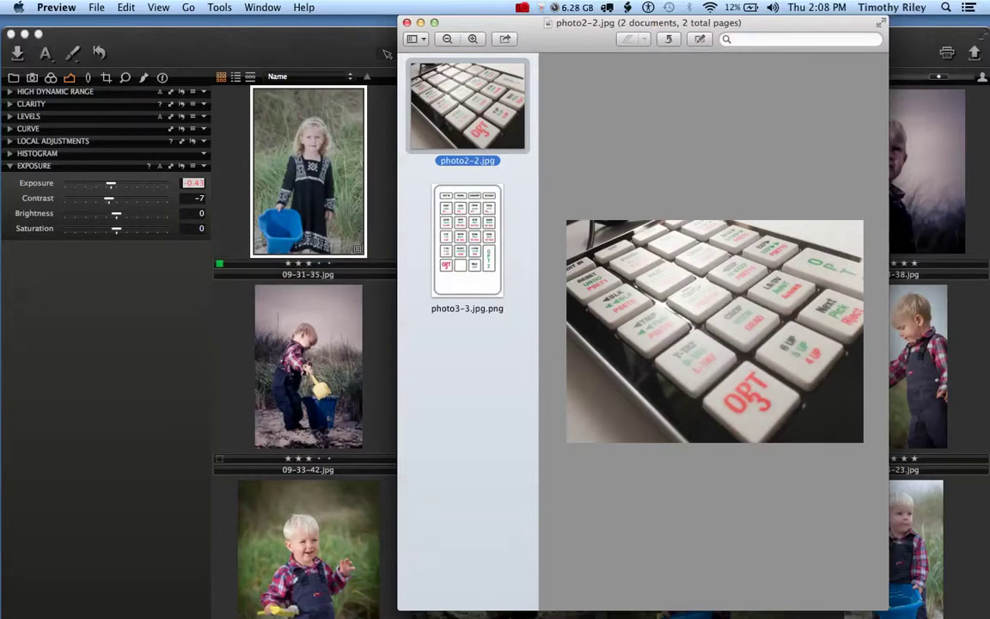
left_click(467, 240)
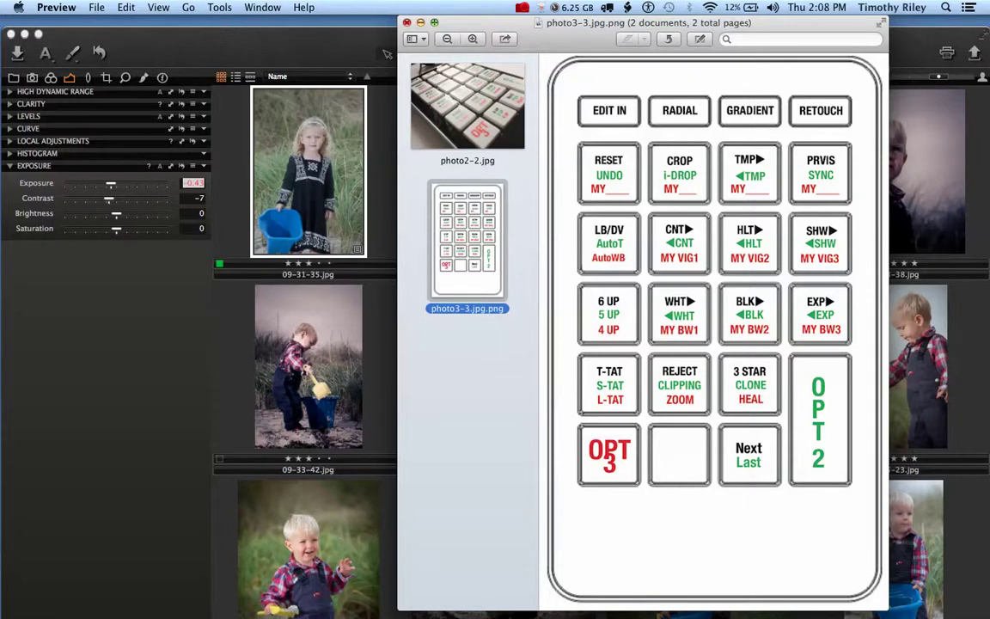
left_click(420, 22)
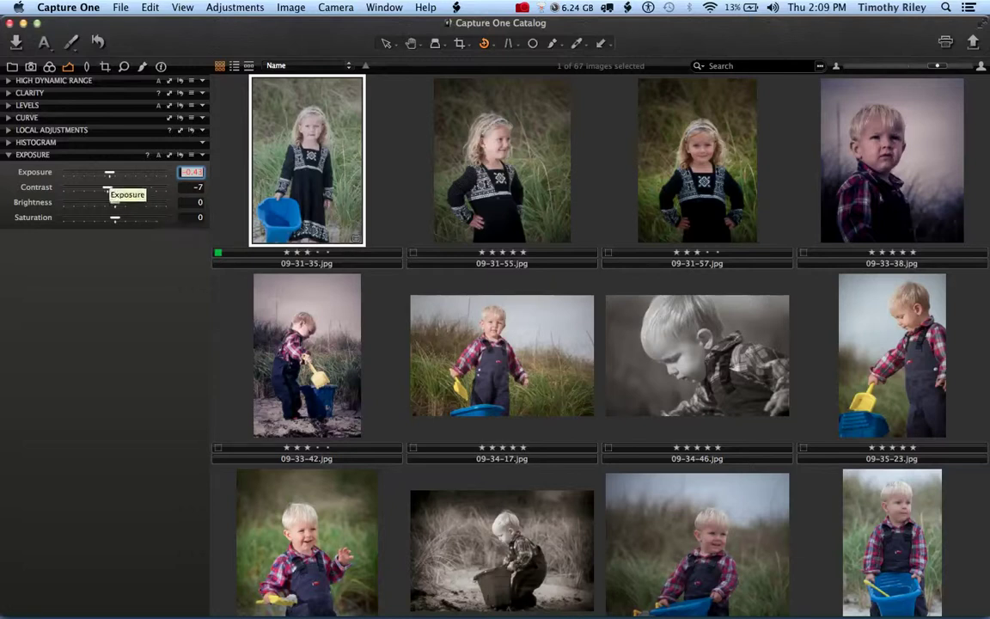
Step: Switch to the RPG V7 layout editor and choose Capture One as the application for key 216
left_click_drag(109, 172, 131, 172)
key("super+z")
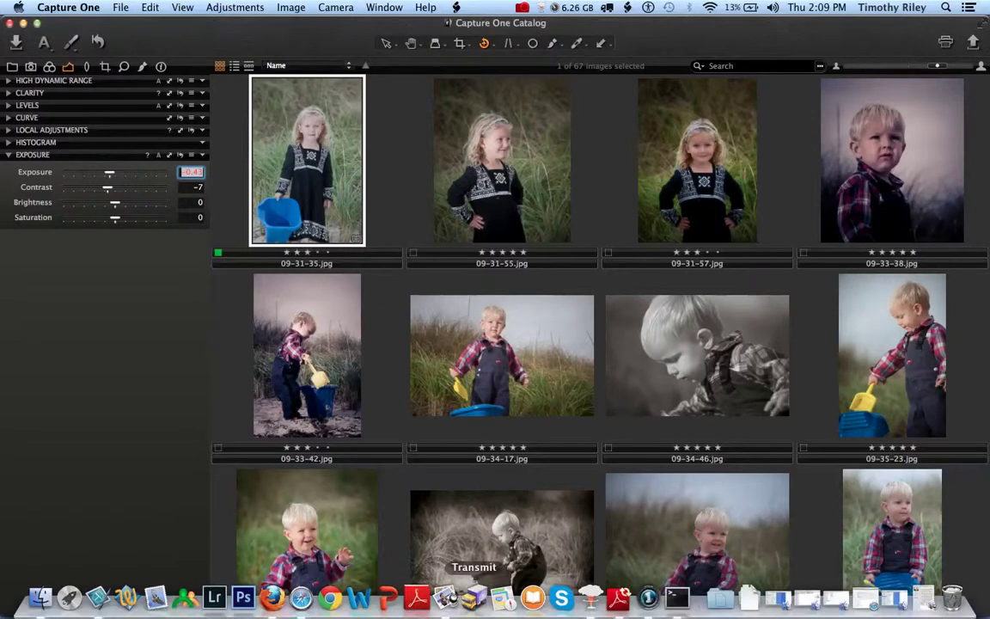
left_click(589, 595)
left_click_drag(555, 100, 483, 95)
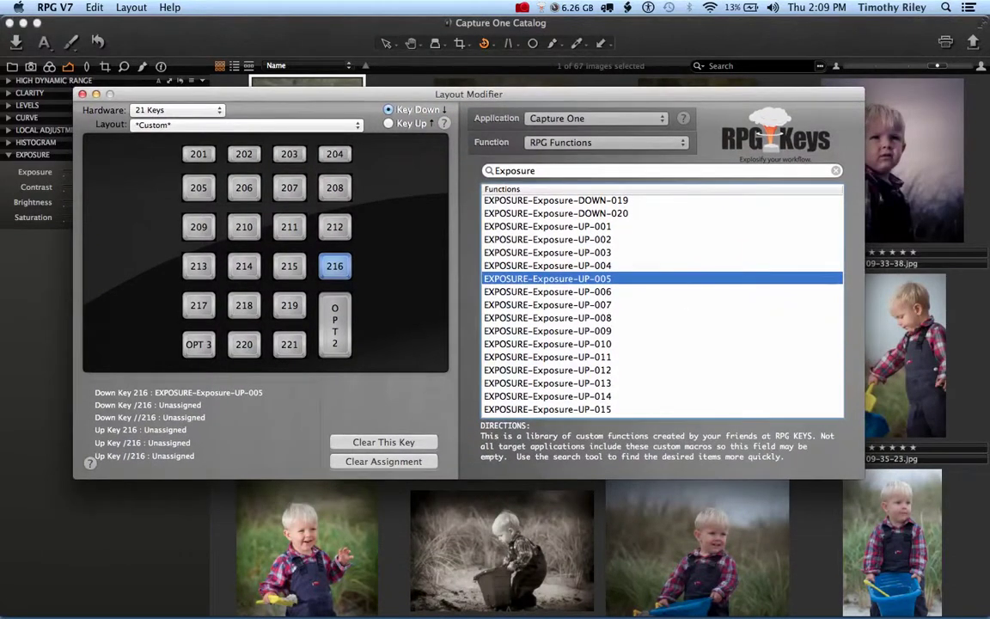
left_click(595, 119)
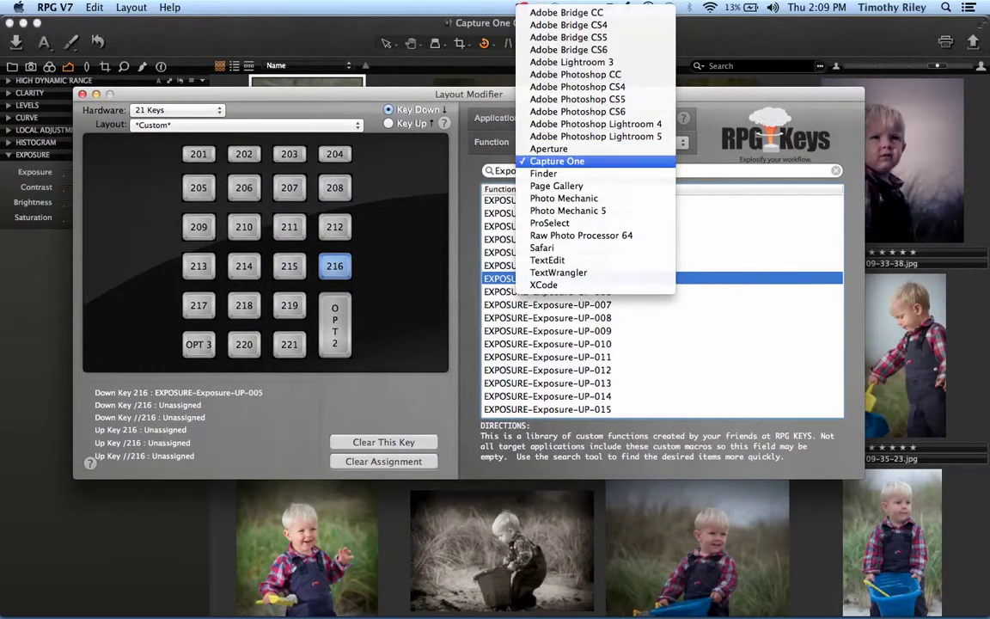
left_click(567, 161)
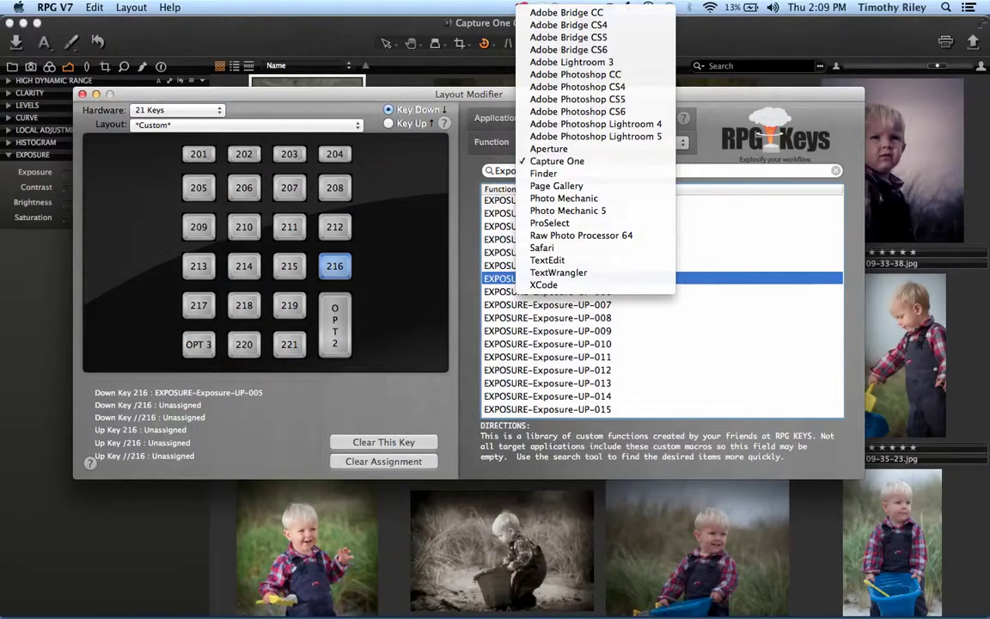
Step: Search the RPG functions for "Exposure" and browse the exposure and contrast entries
left_click(835, 171)
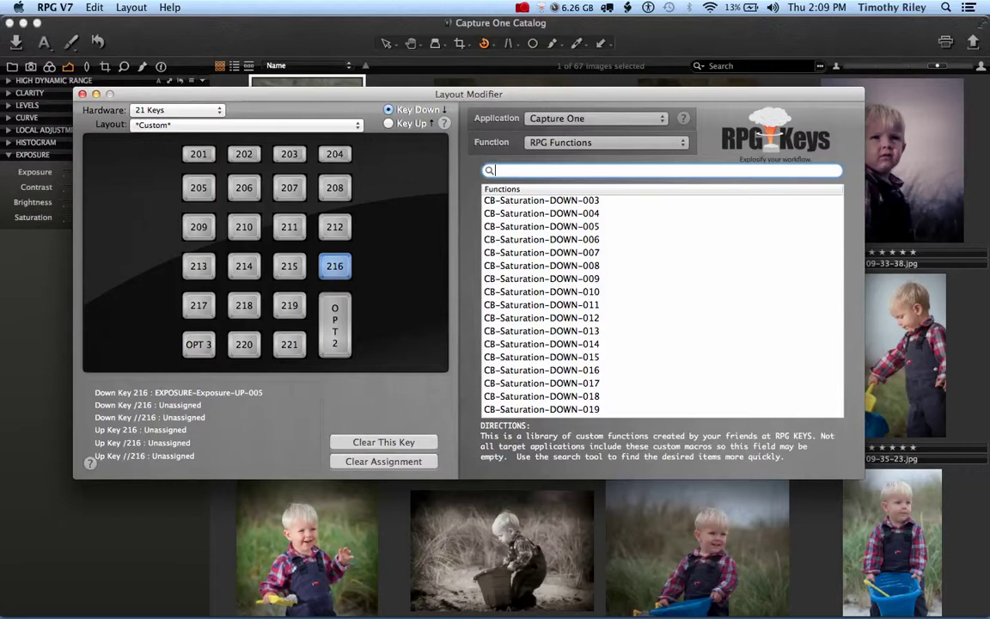
type("Exposure")
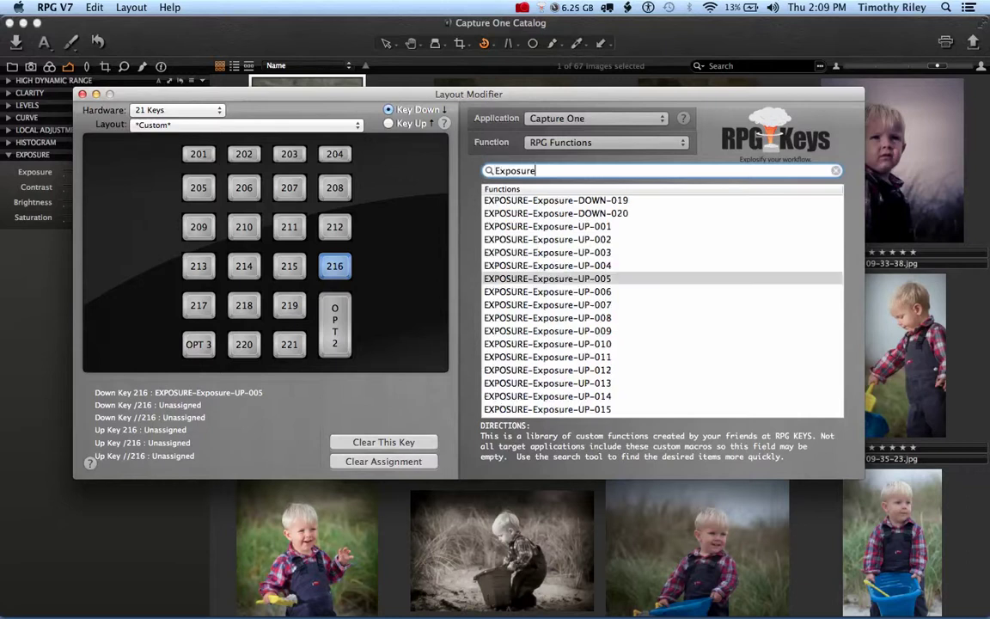
scroll(661, 301, "up", 5)
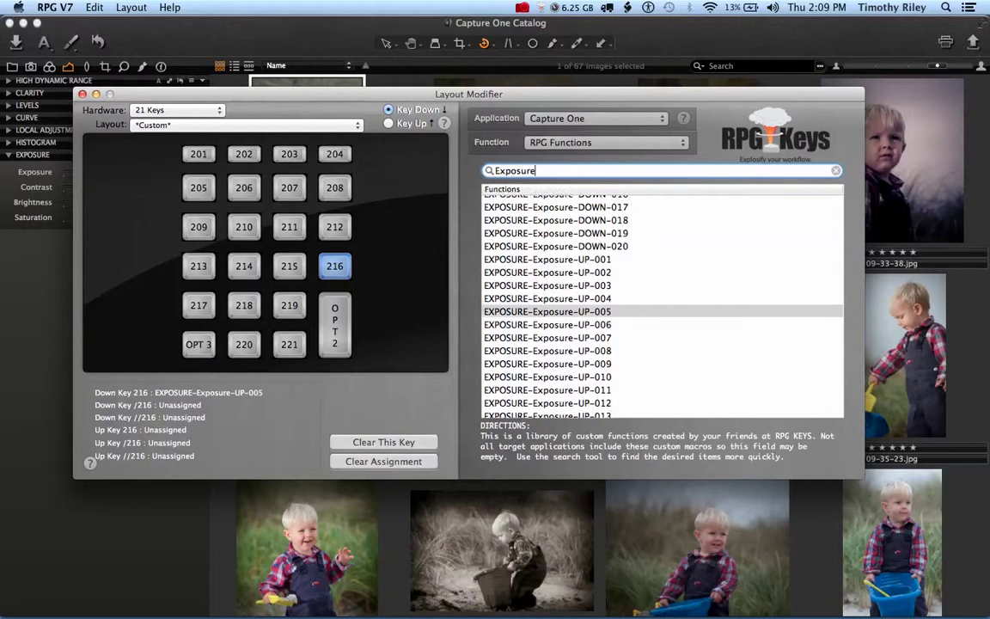
scroll(661, 301, "up", 5)
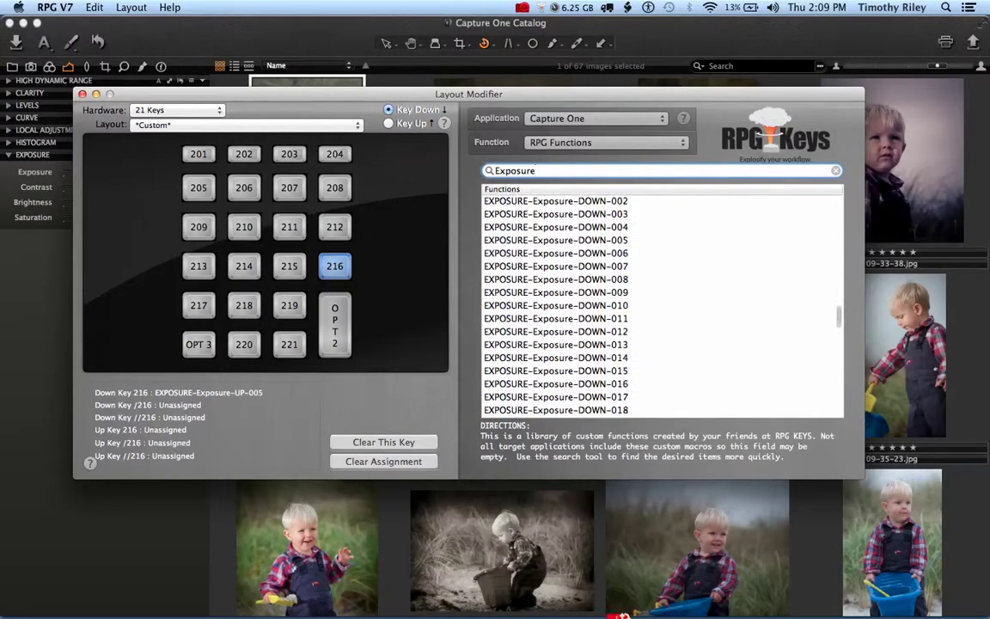
scroll(661, 300, "up", 8)
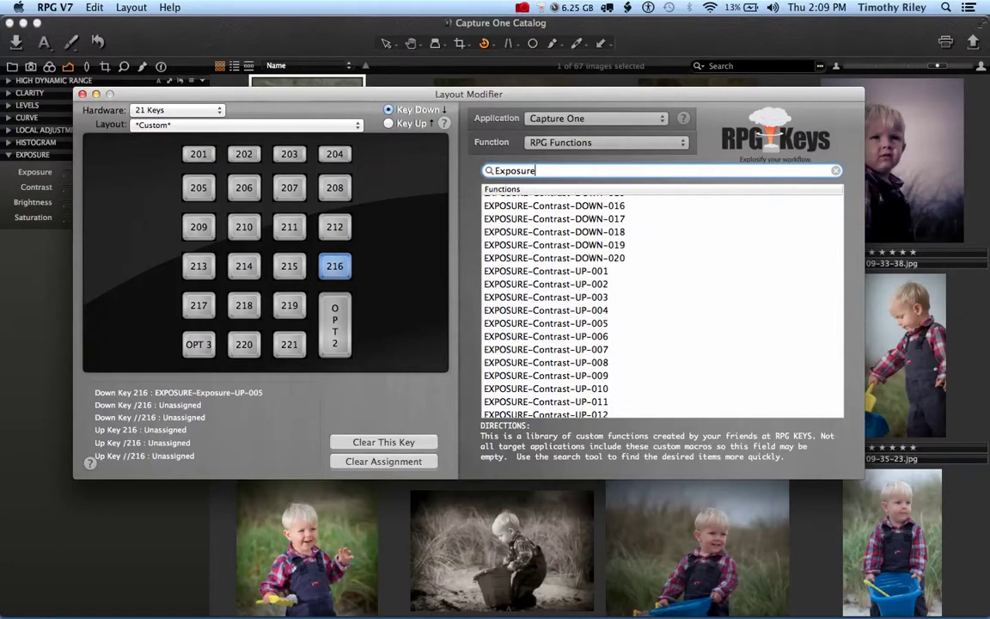
left_click_drag(468, 94, 444, 305)
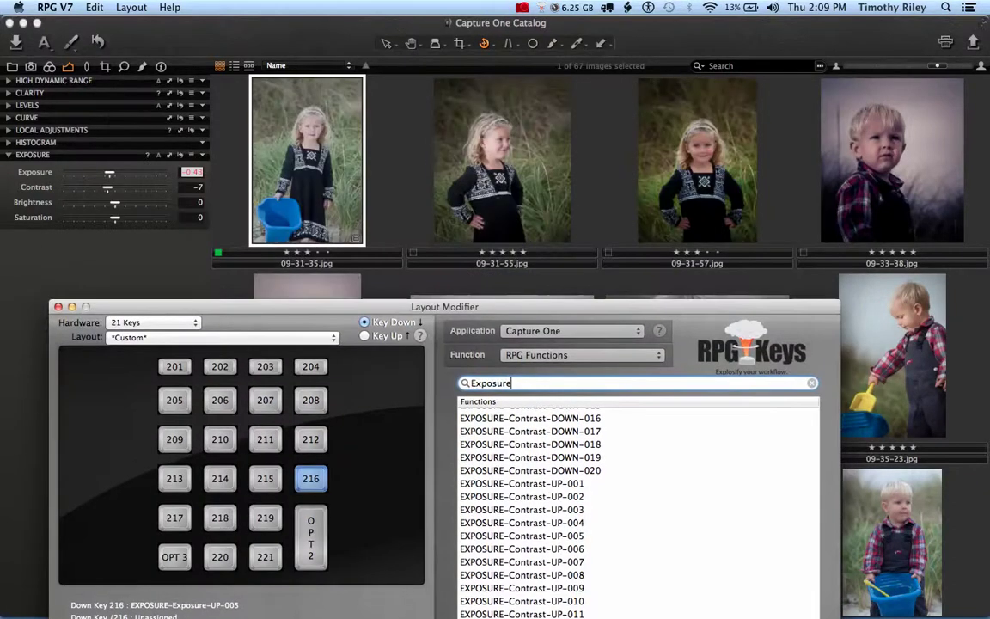
key("super+Tab")
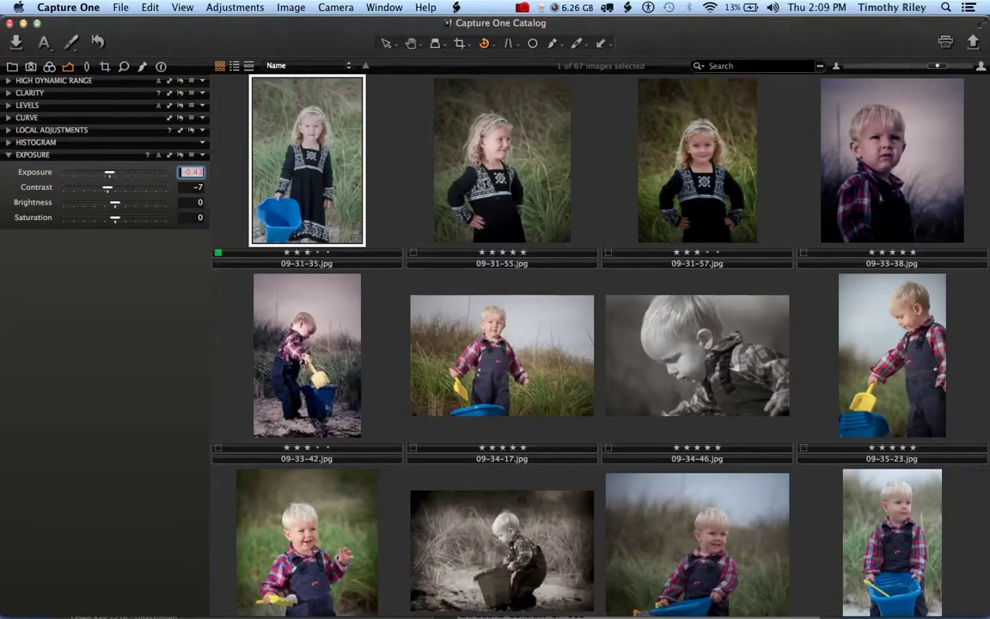
left_click(590, 599)
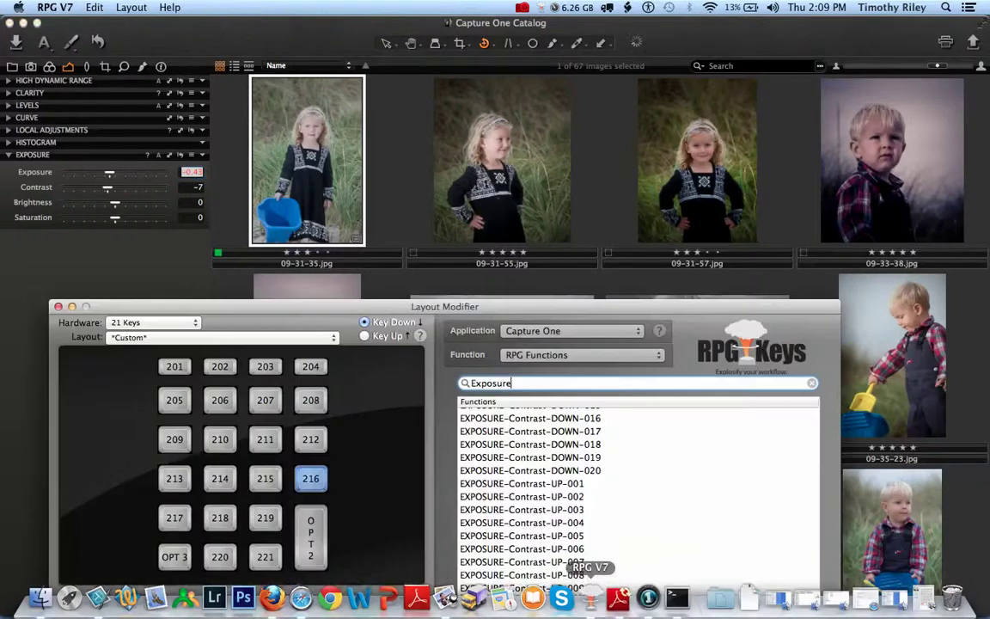
left_click_drag(438, 298, 574, 210)
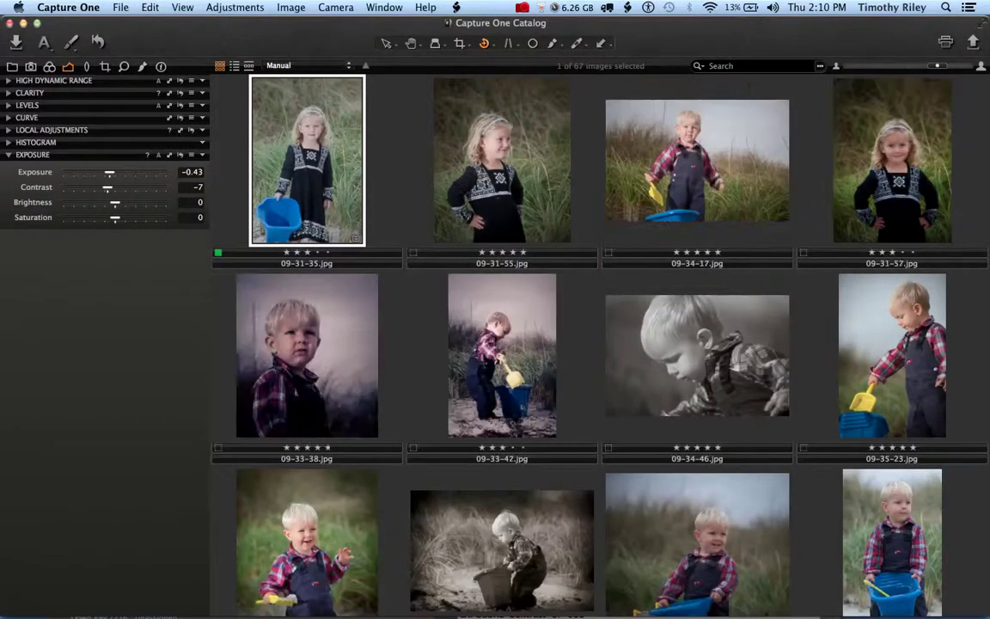
Step: Switch back to RPG V7 and narrow the function search to "Exposure-ex"
left_click(589, 599)
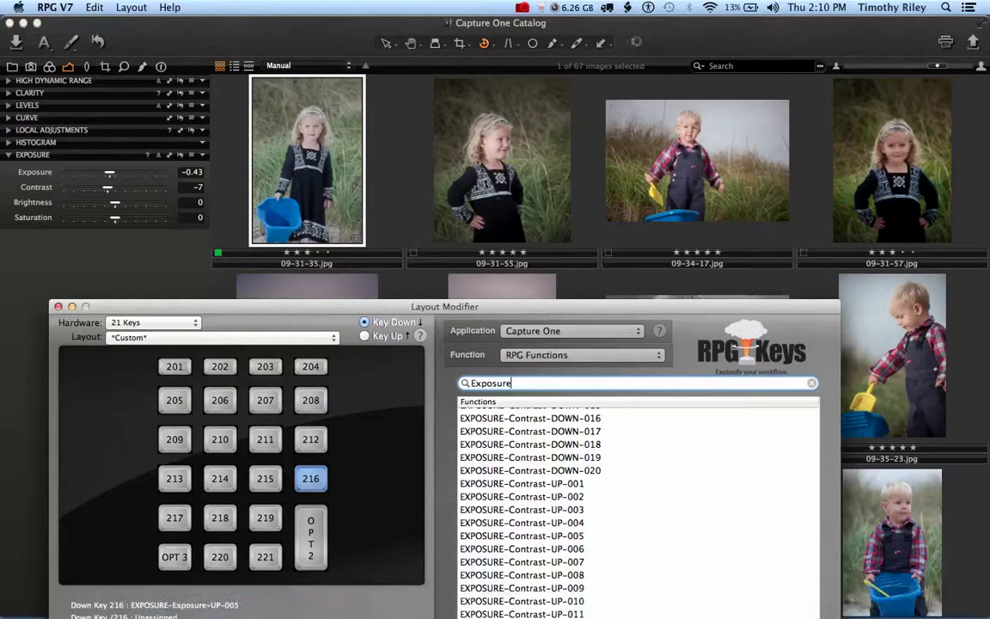
left_click_drag(549, 307, 572, 101)
scroll(660, 311, "up", 4)
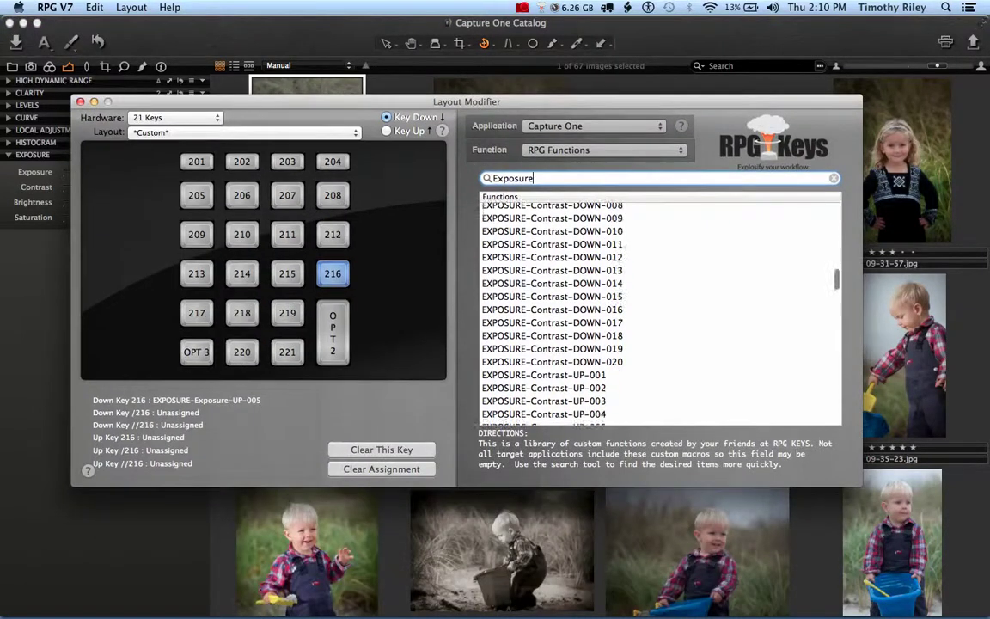
scroll(660, 311, "up", 2)
type("-ex")
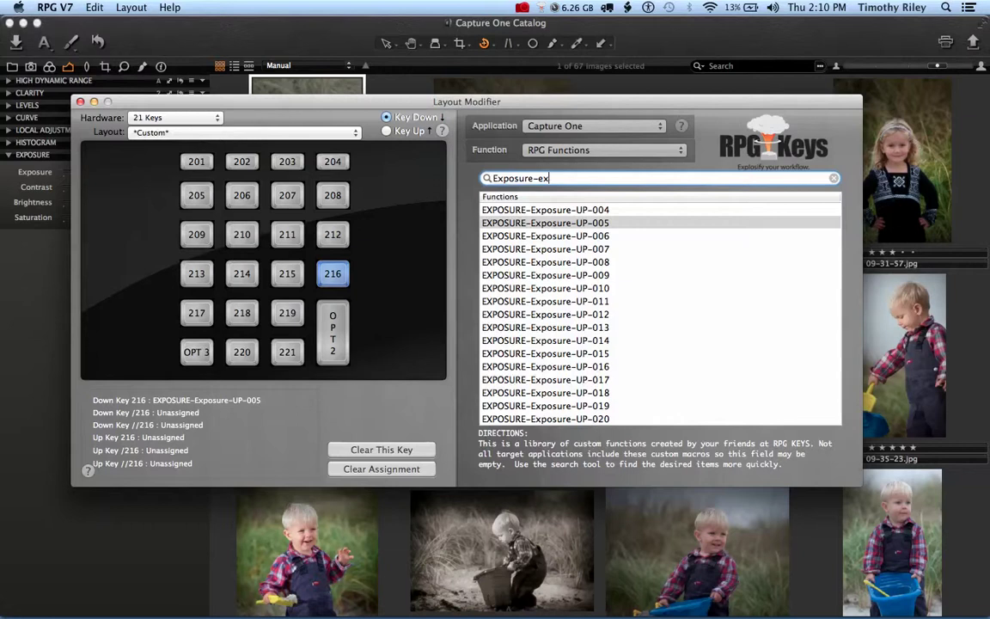
scroll(660, 314, "up", 3)
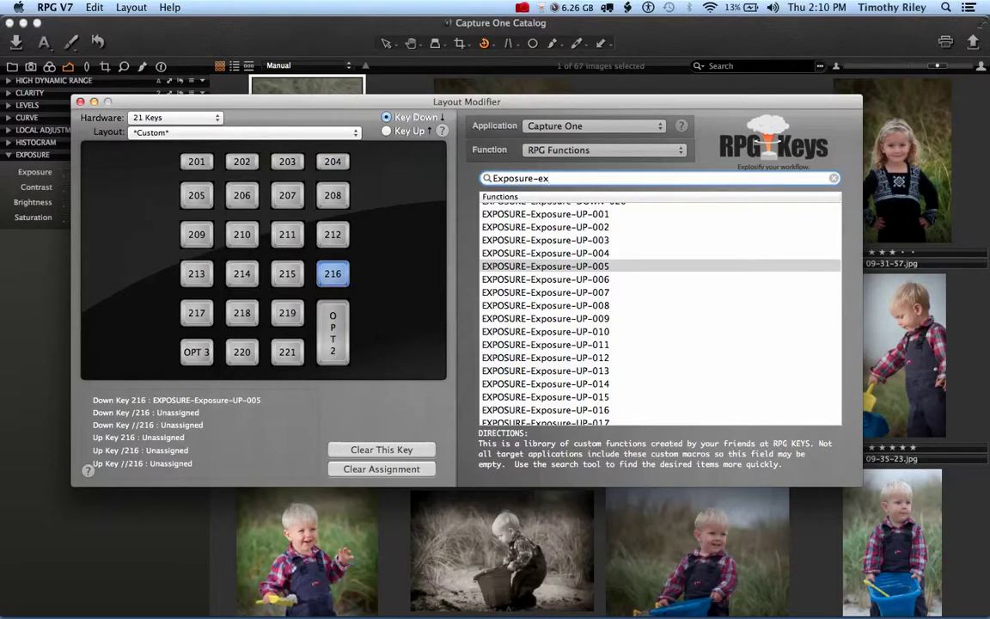
key("Tab")
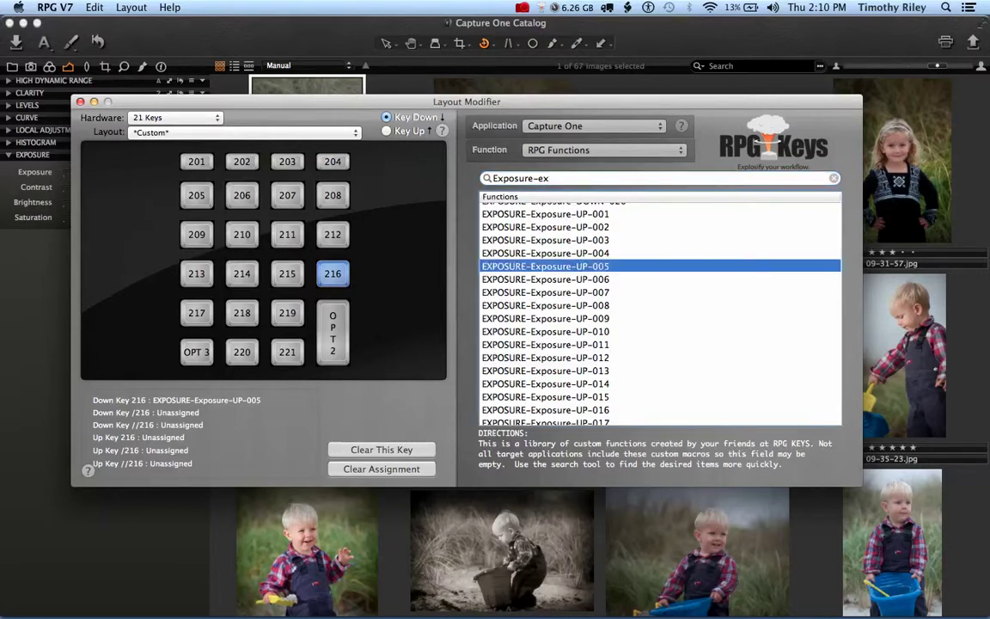
Step: Assign the RPG function EXPOSURE-Exposure-DOWN-005 to key 216 combined with OPT 2
left_click(332, 332)
left_click(603, 150)
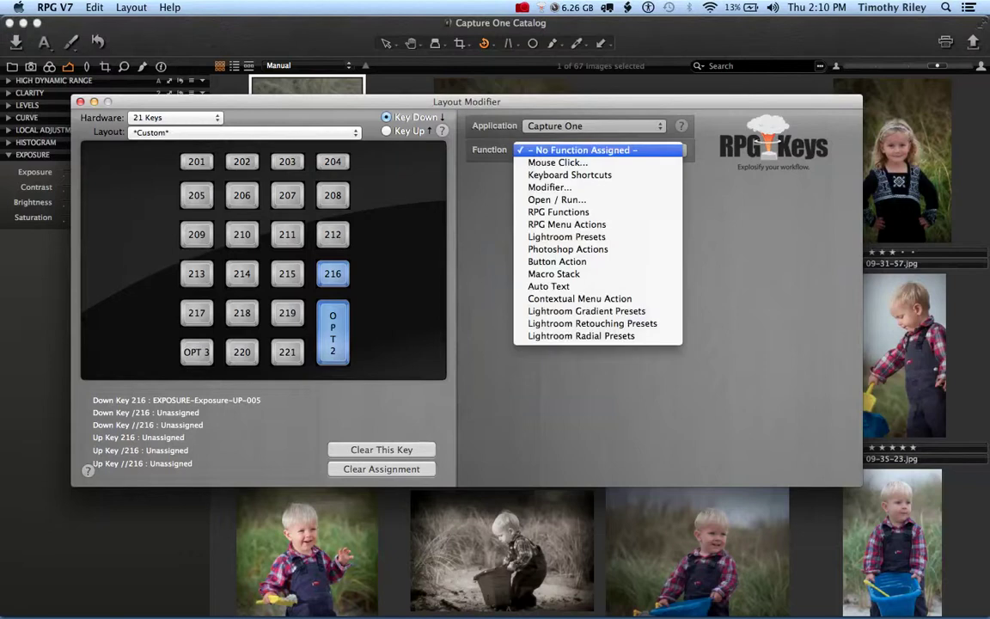
key("Return")
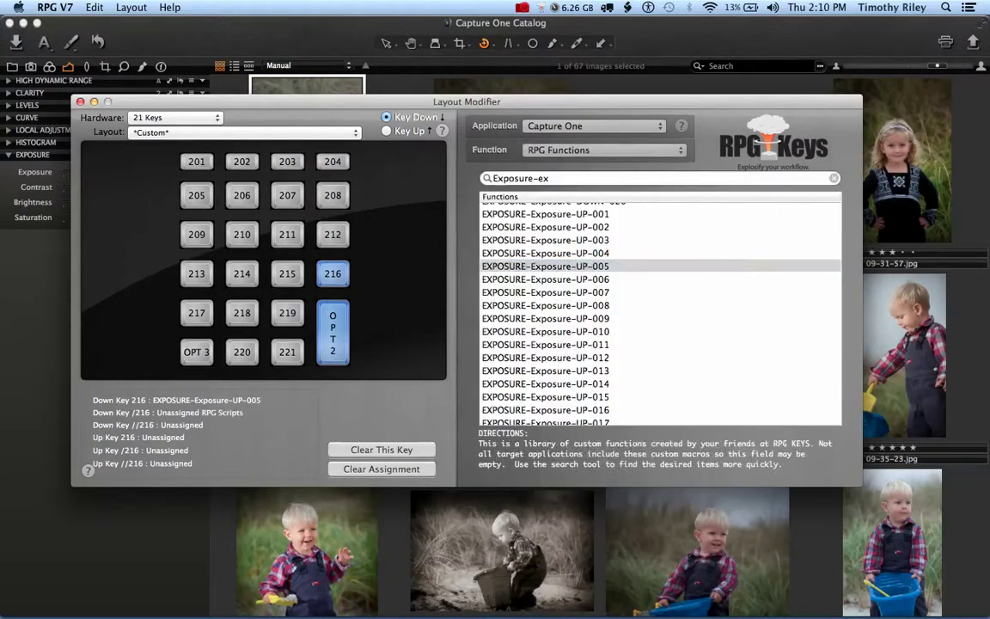
scroll(660, 309, "up", 10)
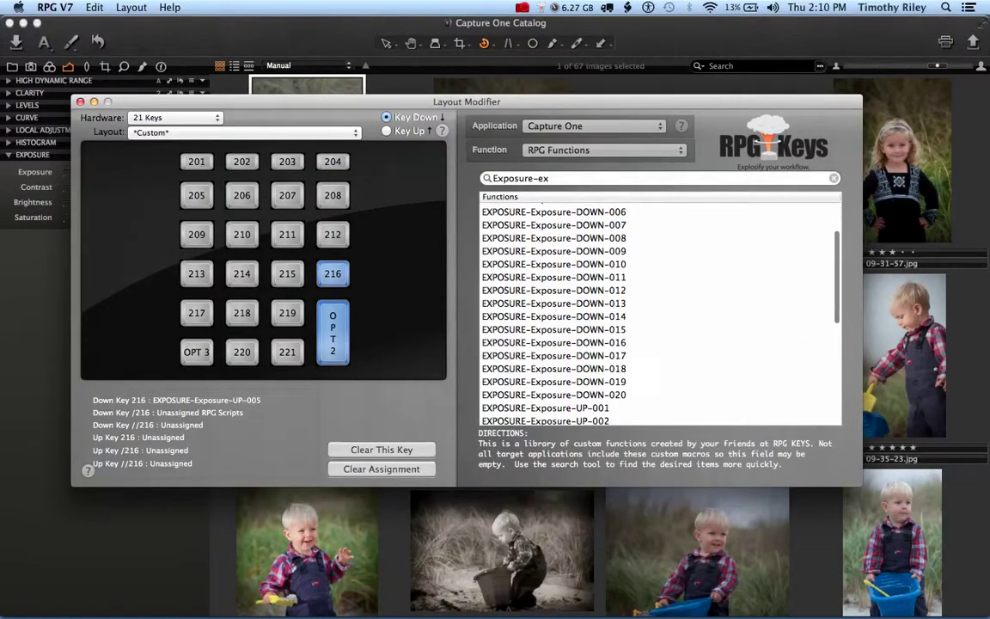
left_click(553, 262)
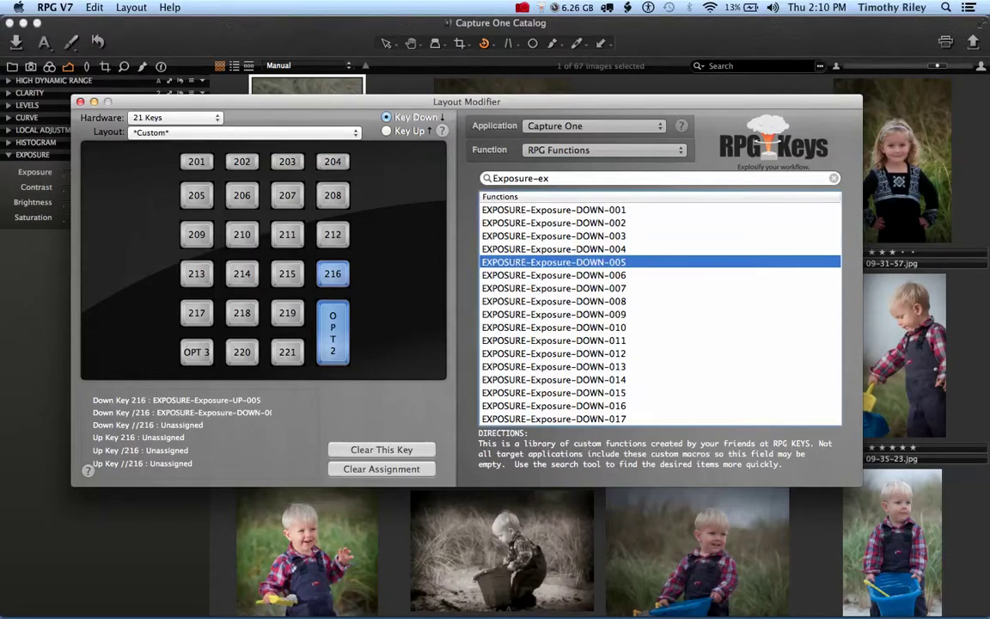
Step: Switch to Capture One, raise the exposure of 09-31-35.jpg to 1.07, and lower it back to -0.43
key("super+Tab")
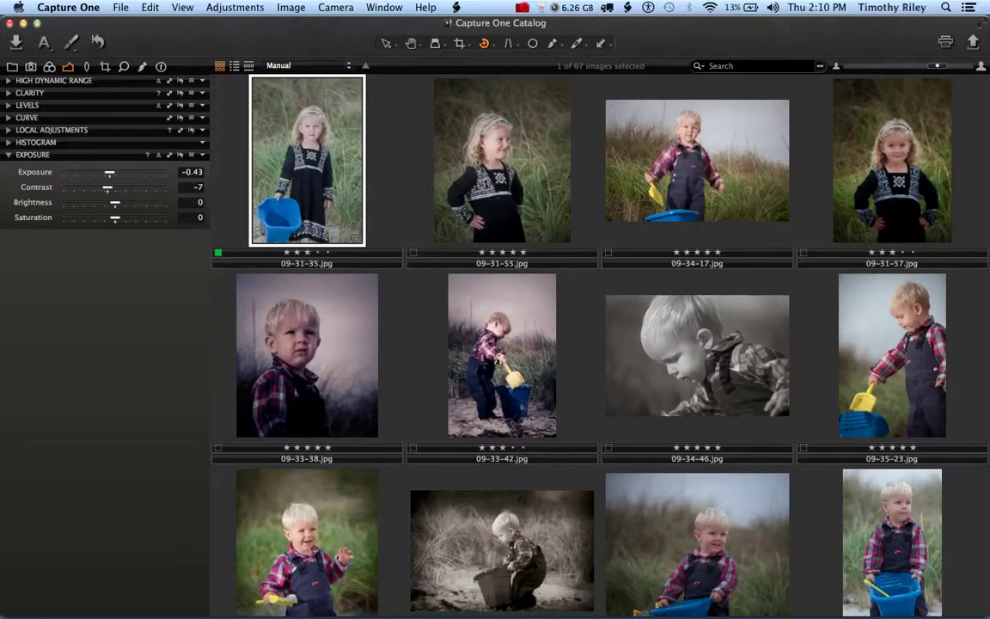
key("shift+Up")
key("shift+Up")
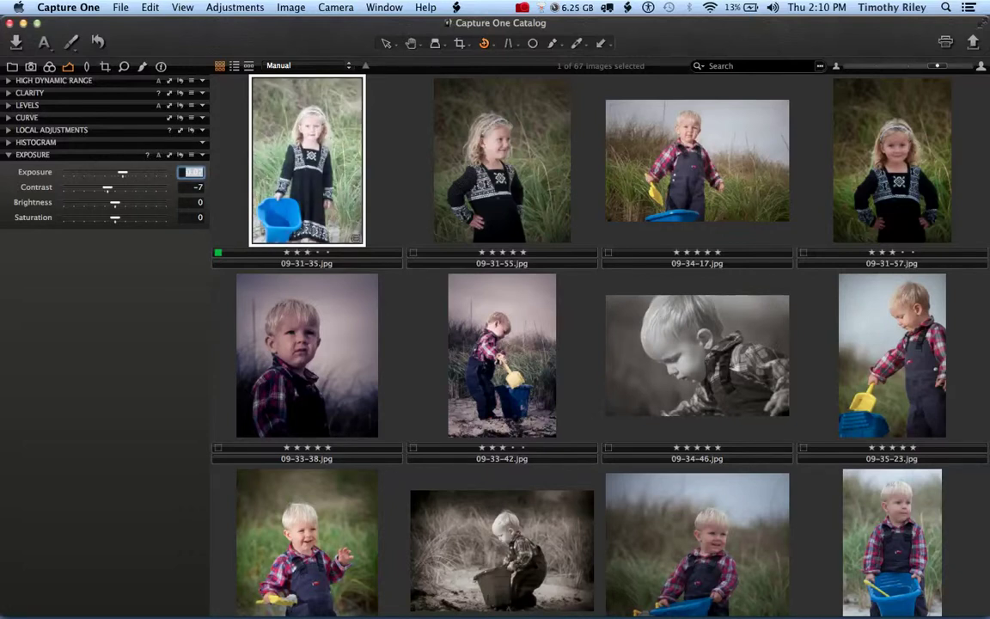
type("1")
key("Return")
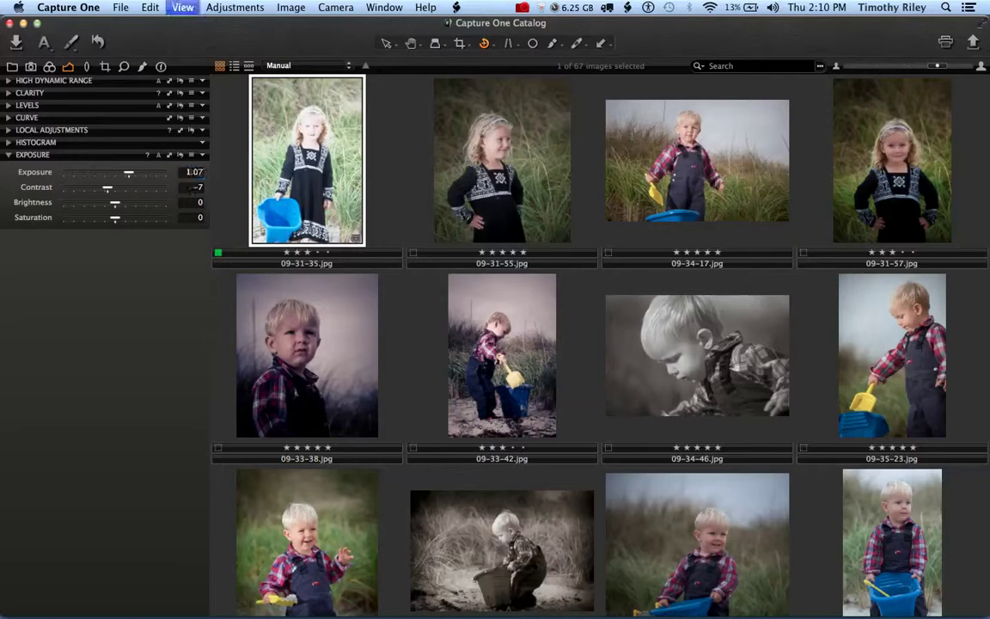
type("1.5")
key("Return")
key("shift+Down")
key("shift+Down")
key("shift+Down")
type("-0.5")
key("Return")
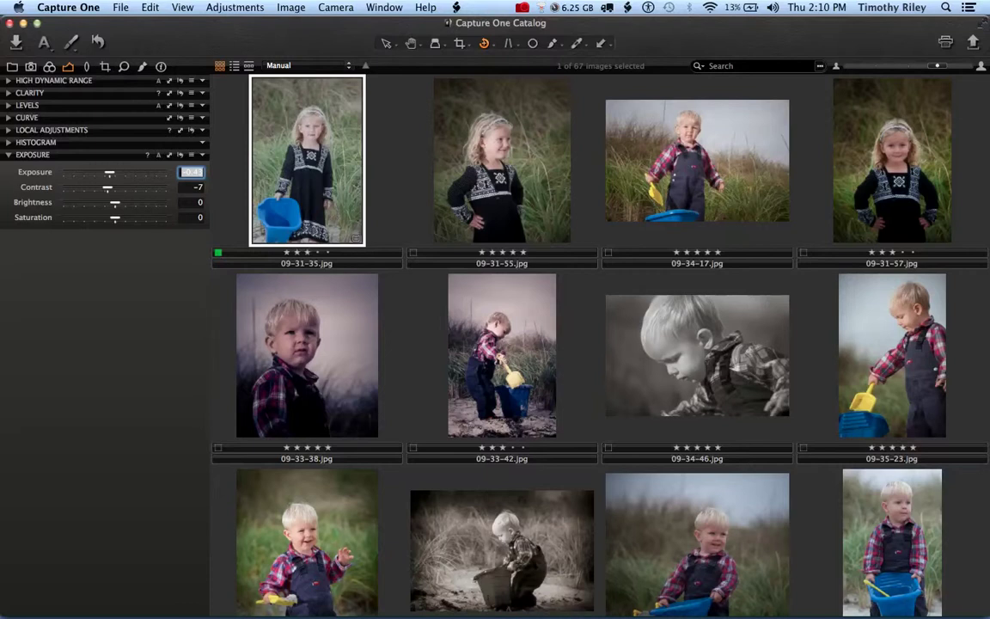
Step: Collapse and reopen the Exposure tool, and raise the exposure of 09-31-35.jpg to 0.57
left_click(8, 155)
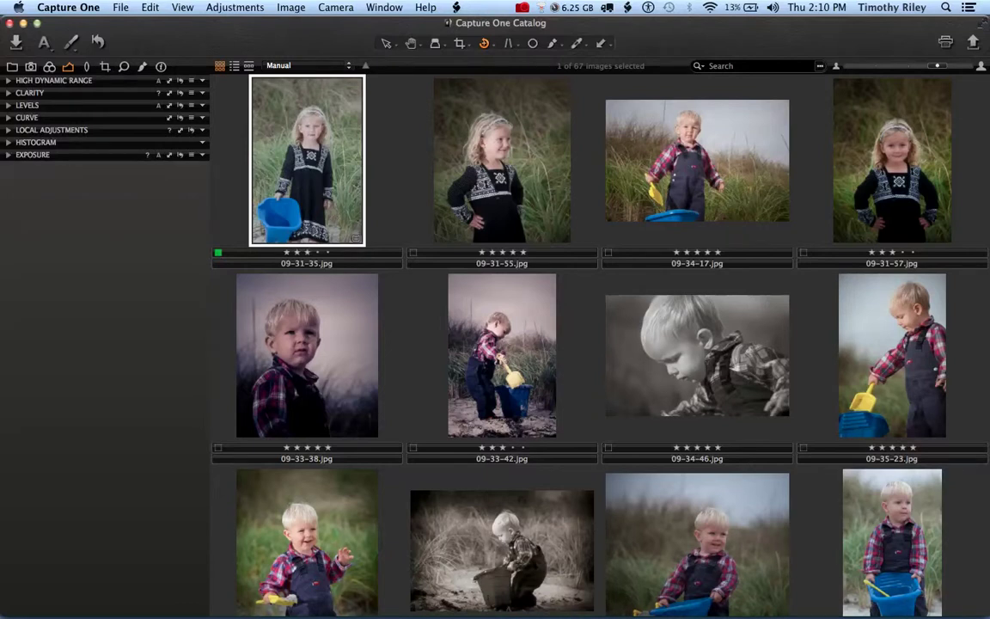
left_click(9, 155)
key("Up")
key("Up")
key("Up")
key("Up")
key("Up")
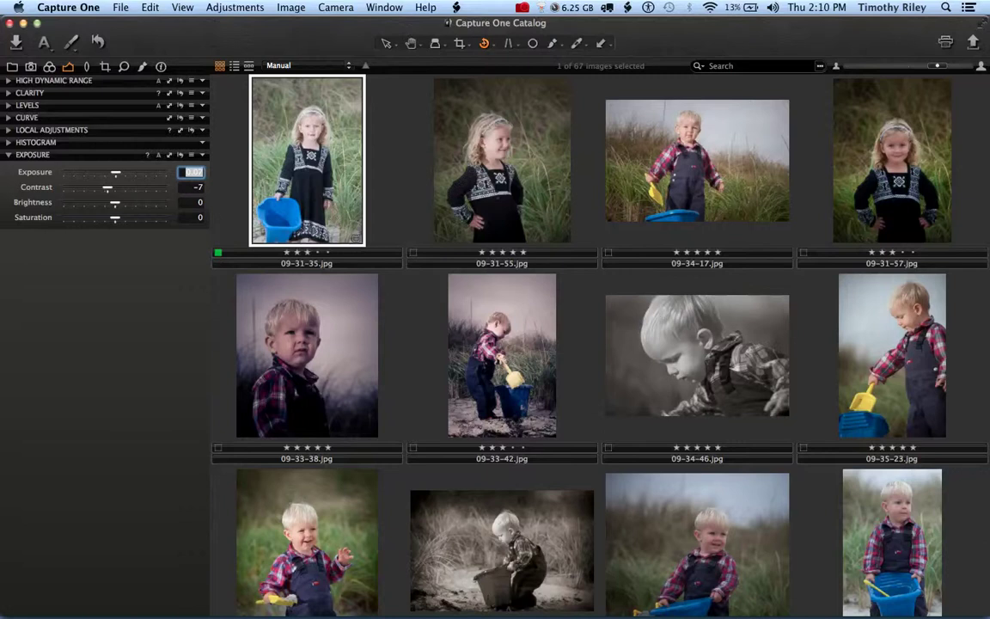
key("shift+Up")
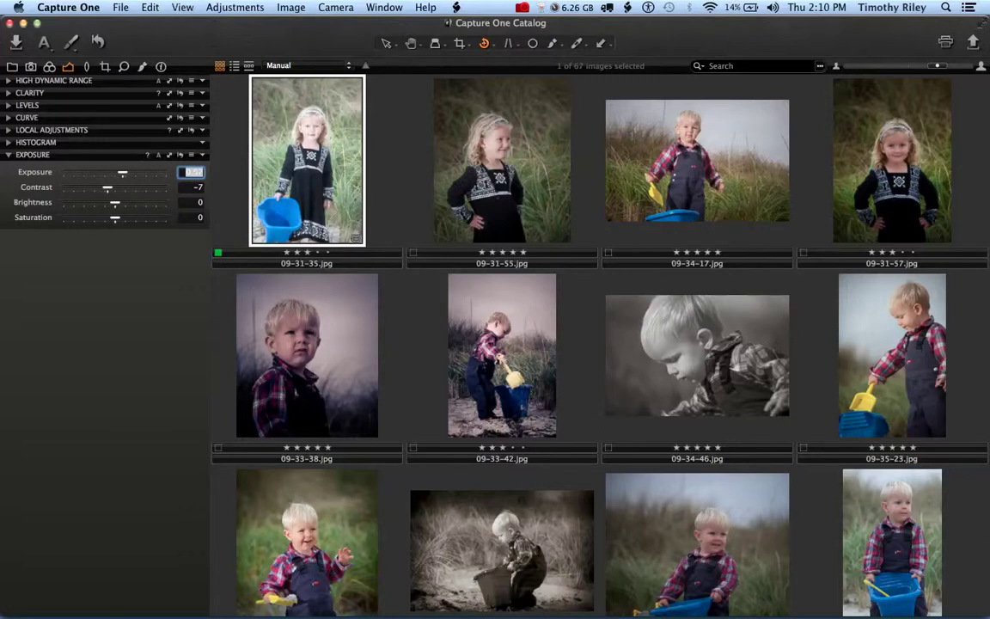
Step: Collapse the Exposure tool, view the color tools, and return to Exposure to raise 09-31-35.jpg to 1.07
left_click(9, 155)
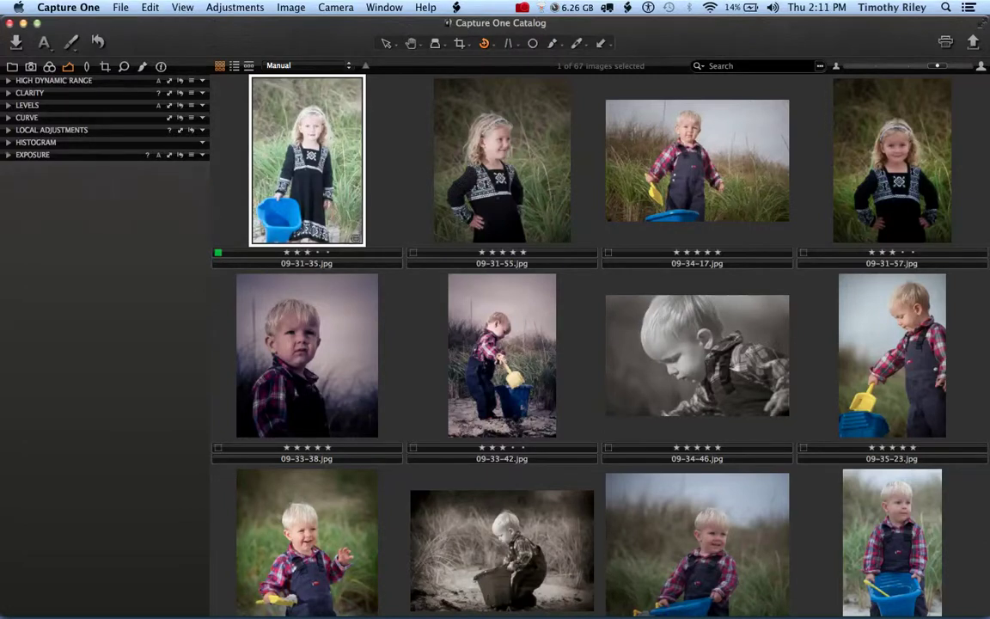
left_click(49, 66)
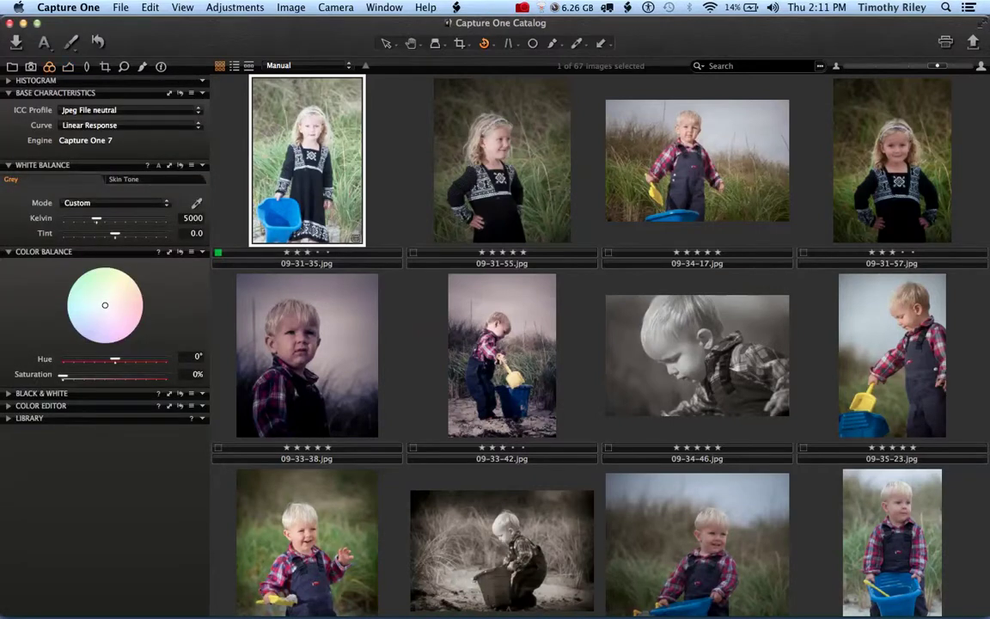
key("super+alt+4")
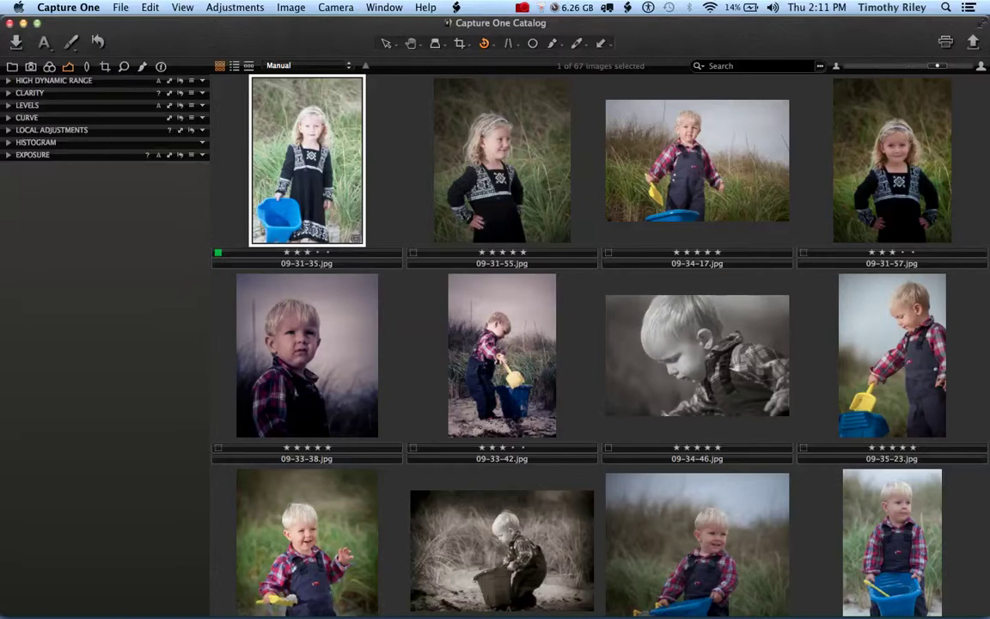
left_click(9, 155)
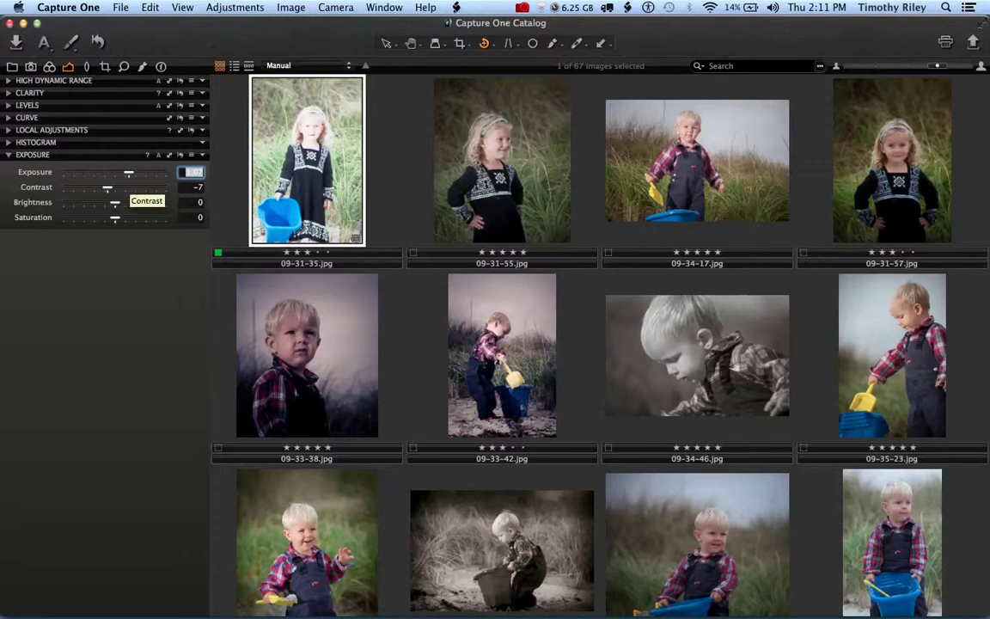
Step: Switch to RPG V7 and reassign key 216 without OPT 2 to the EXPOSURE-Exposure-UP-002 function
mouse_move(330, 614)
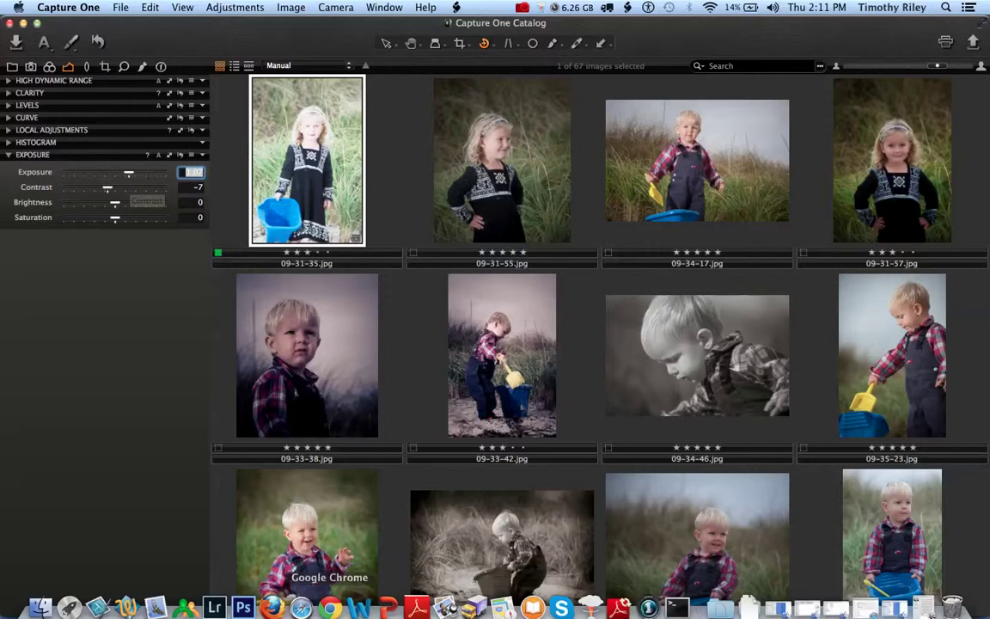
left_click(590, 597)
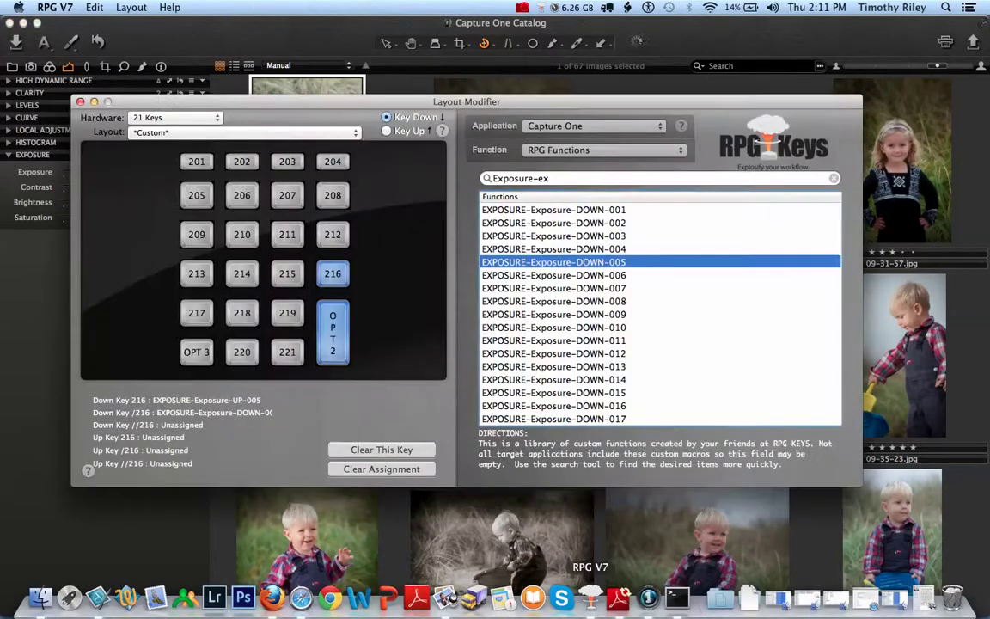
left_click(333, 332)
scroll(660, 314, "down", 5)
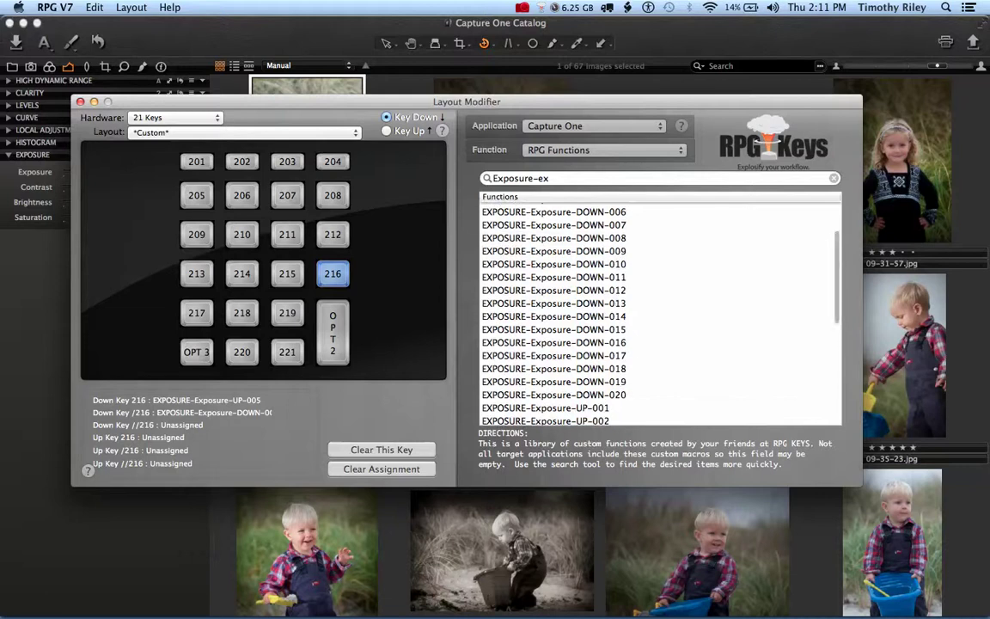
scroll(660, 314, "down", 5)
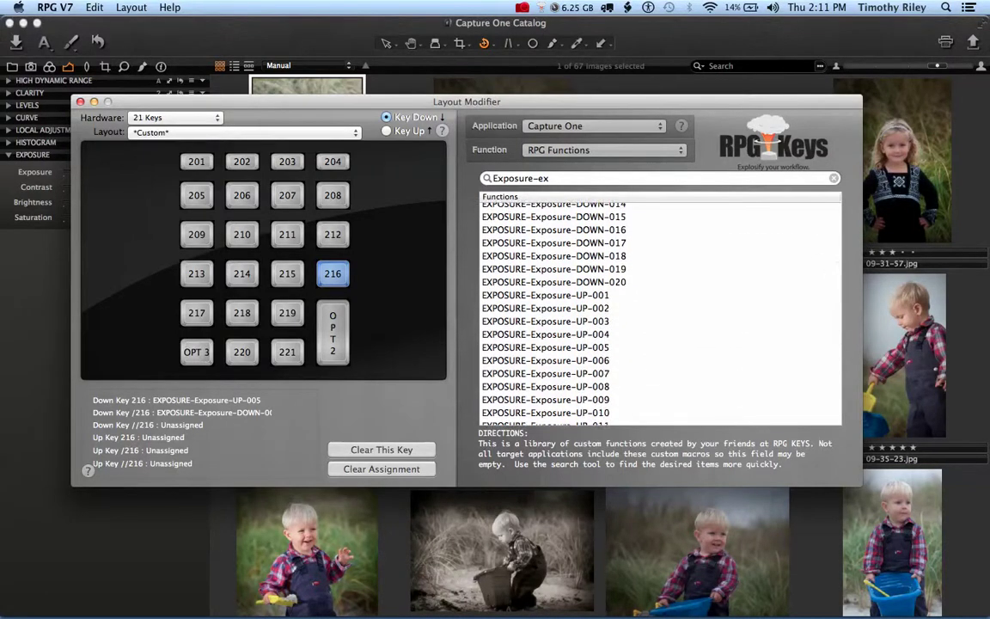
left_click(546, 309)
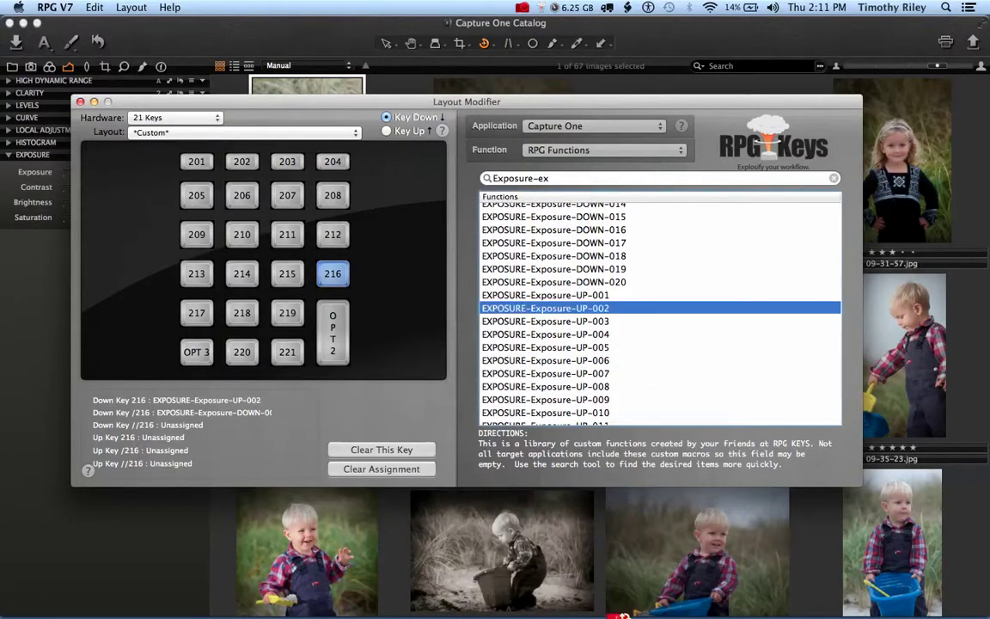
Step: Switch back to Capture One and reset all adjustments on 09-31-35.jpg
key("super+Tab")
left_click(182, 7)
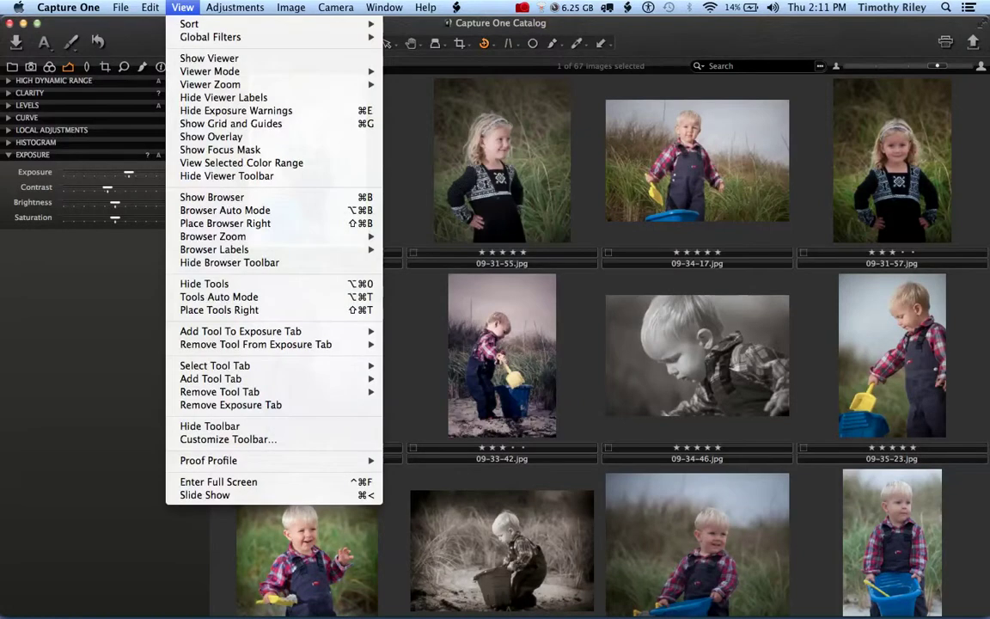
mouse_move(235, 8)
key("Left")
key("Left")
mouse_move(183, 7)
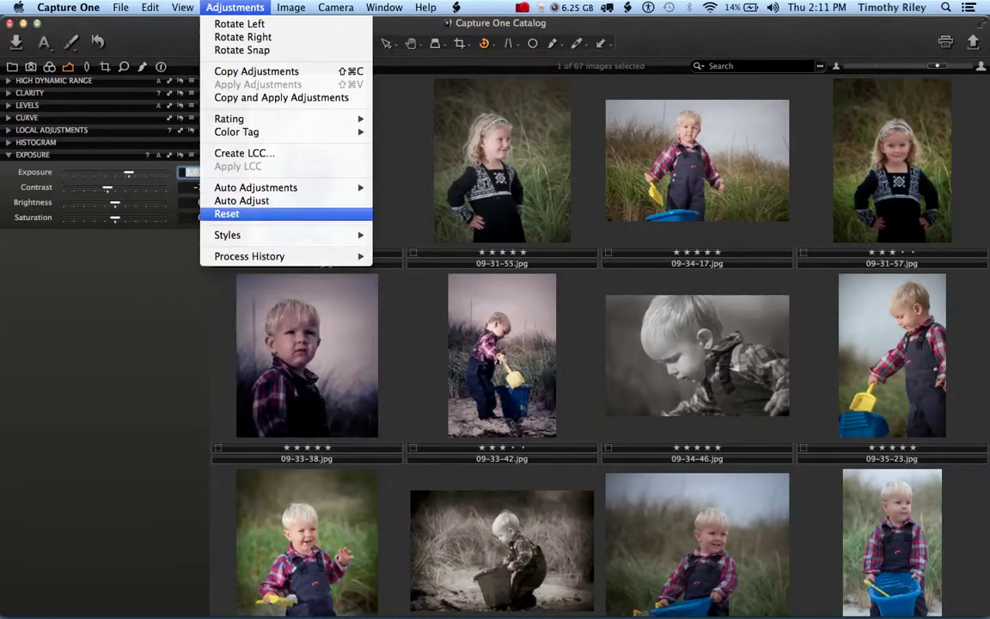
key("Return")
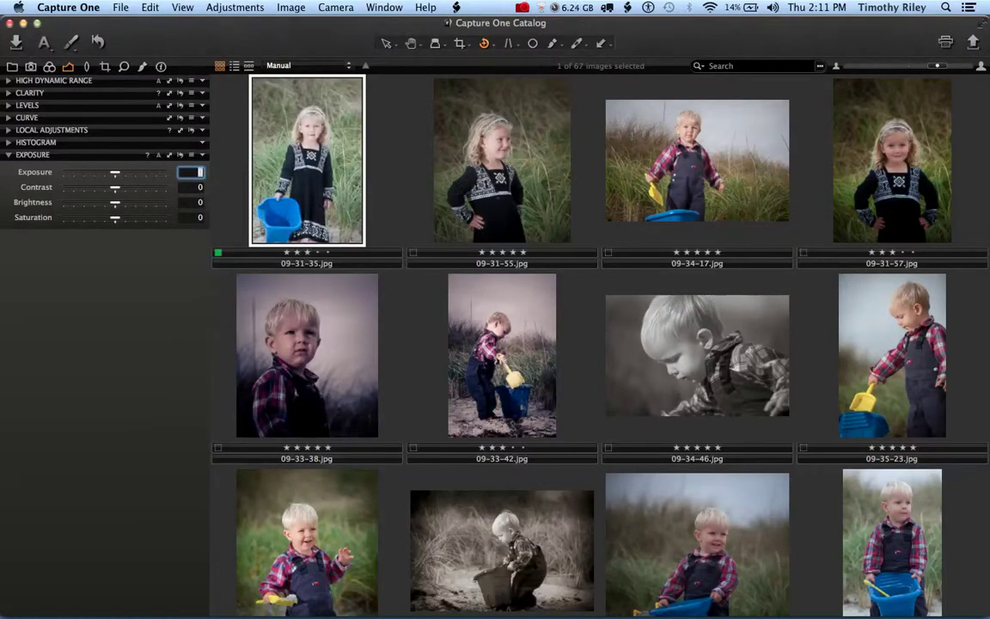
Step: Select 09-33-38.jpg and raise its exposure slightly
left_click(307, 355)
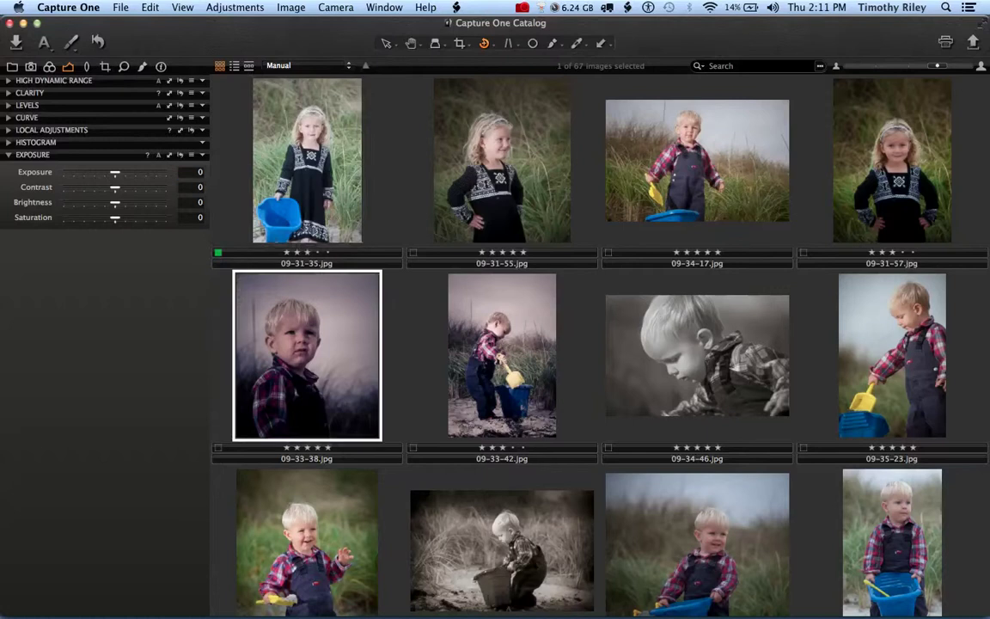
left_click_drag(115, 173, 118, 173)
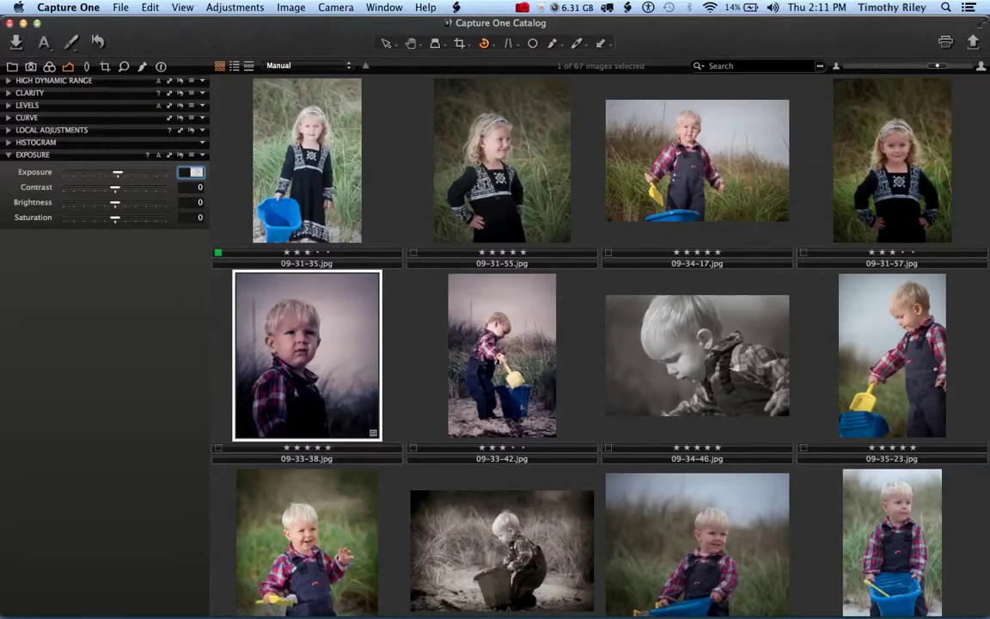
Step: Examine the available editing, viewer, proof profile and camera capture commands that could be assigned to keys
left_click(67, 7)
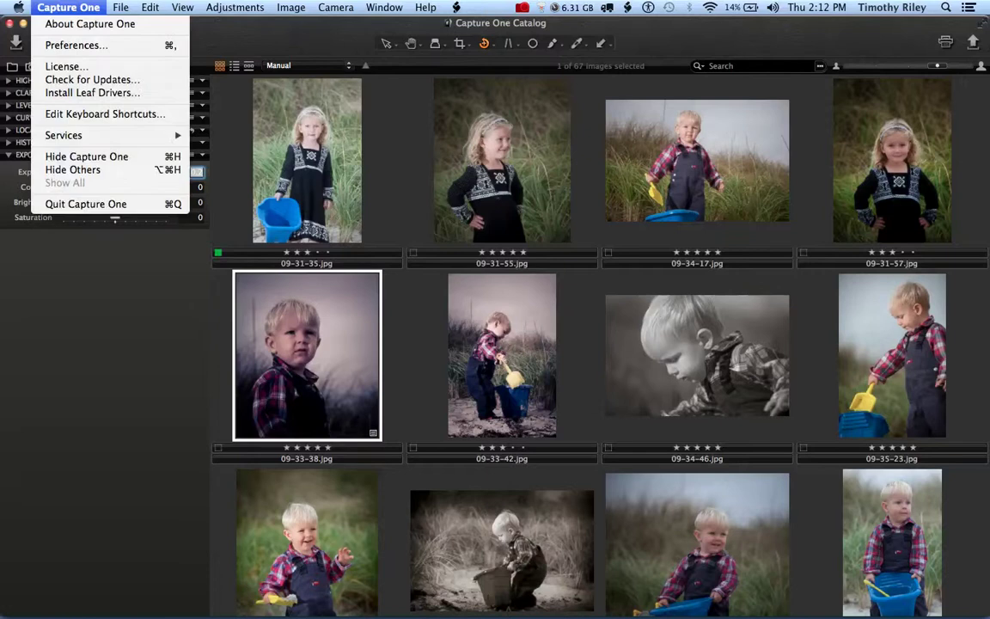
mouse_move(151, 7)
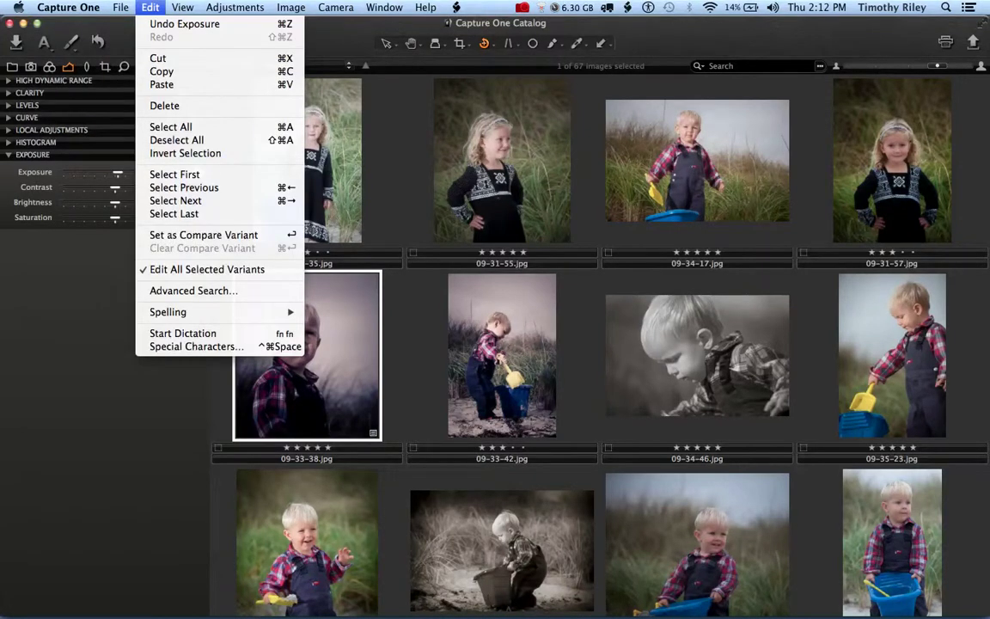
mouse_move(182, 7)
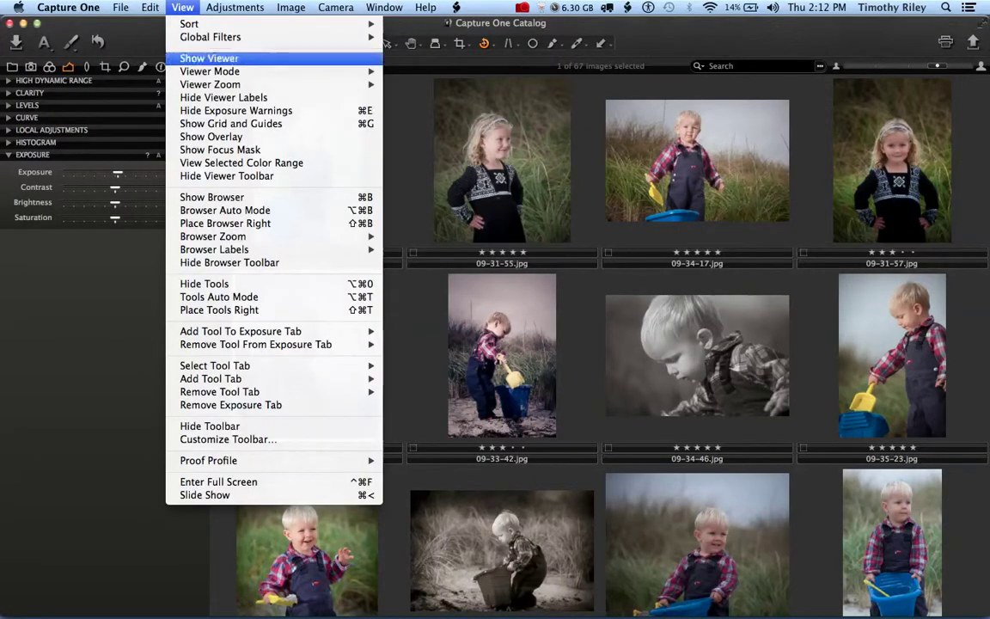
mouse_move(224, 71)
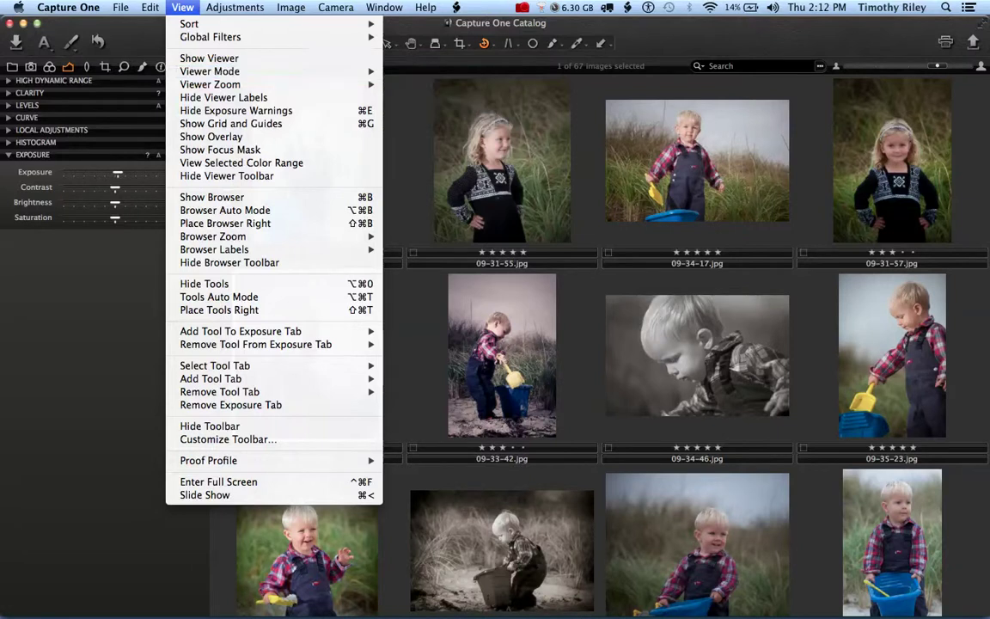
mouse_move(225, 460)
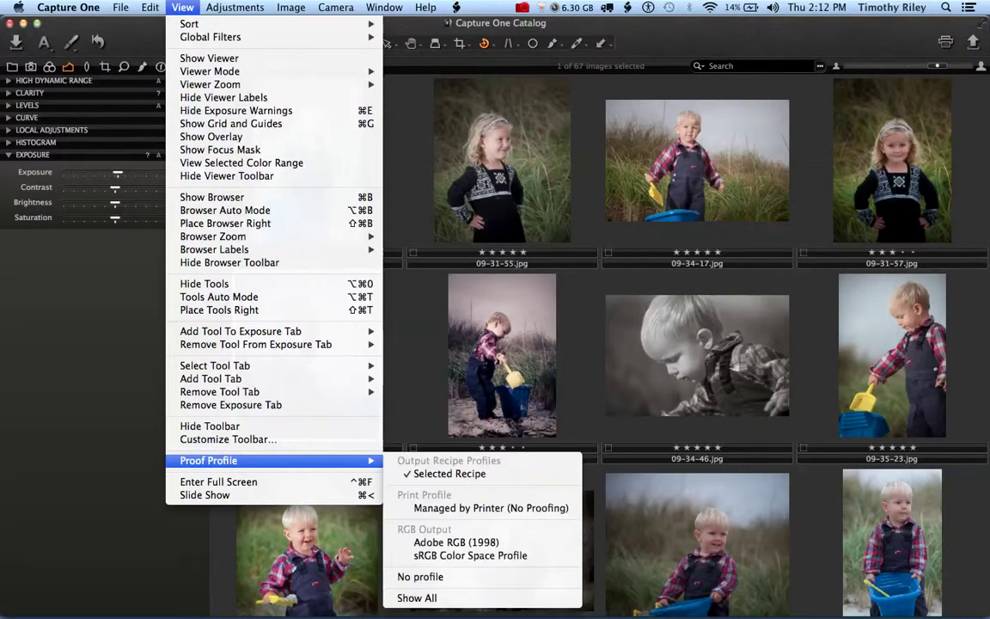
mouse_move(335, 7)
mouse_move(383, 50)
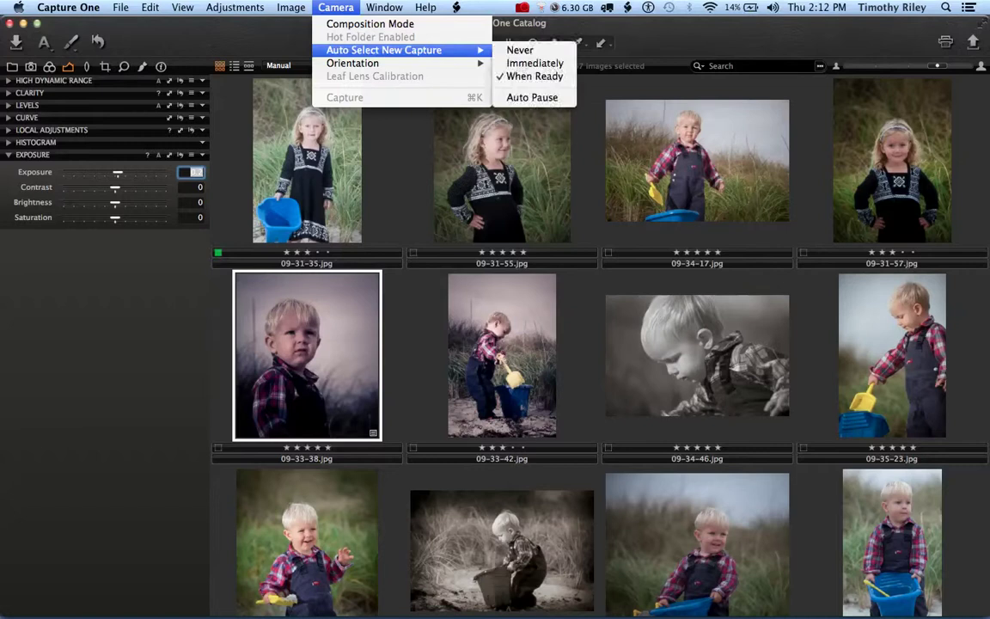
key("Escape")
Step: Switch to RPG V7, search the RPG Functions for "mult", and assign View_Viewer Mode_Multi View to key 212
mouse_move(358, 599)
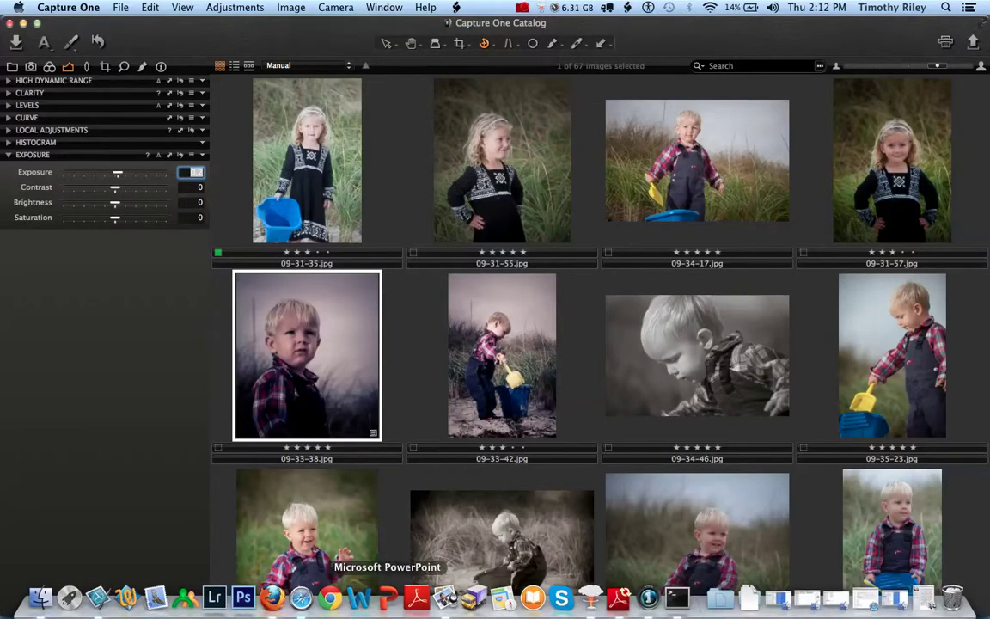
left_click(590, 596)
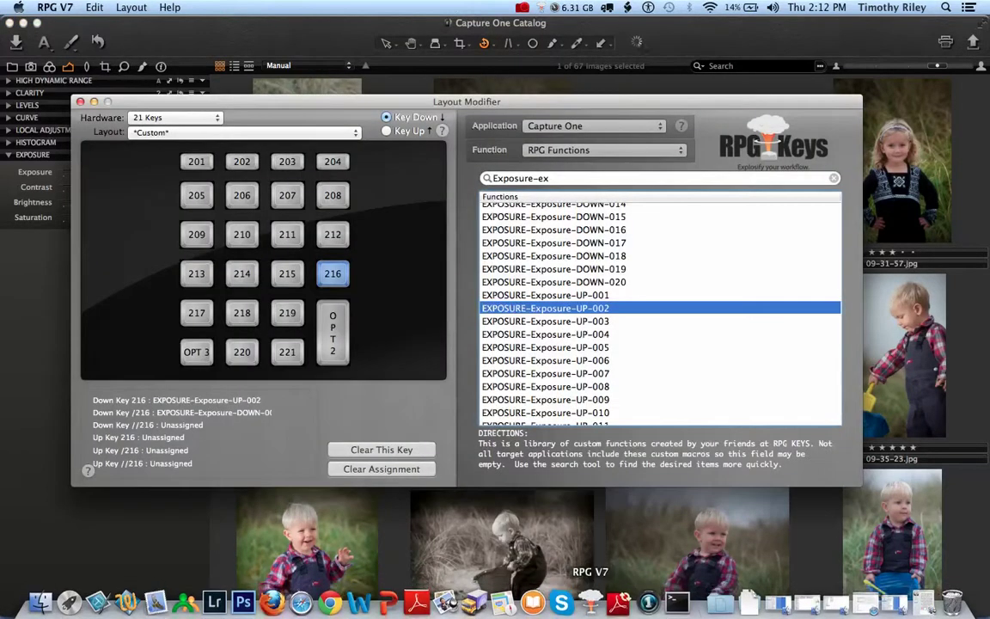
left_click(333, 234)
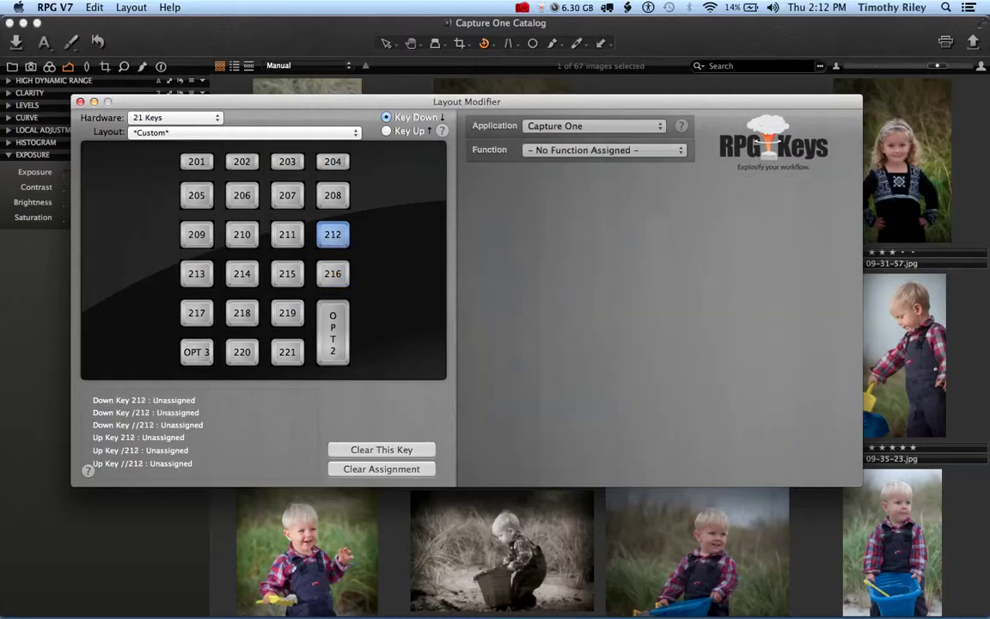
left_click(604, 149)
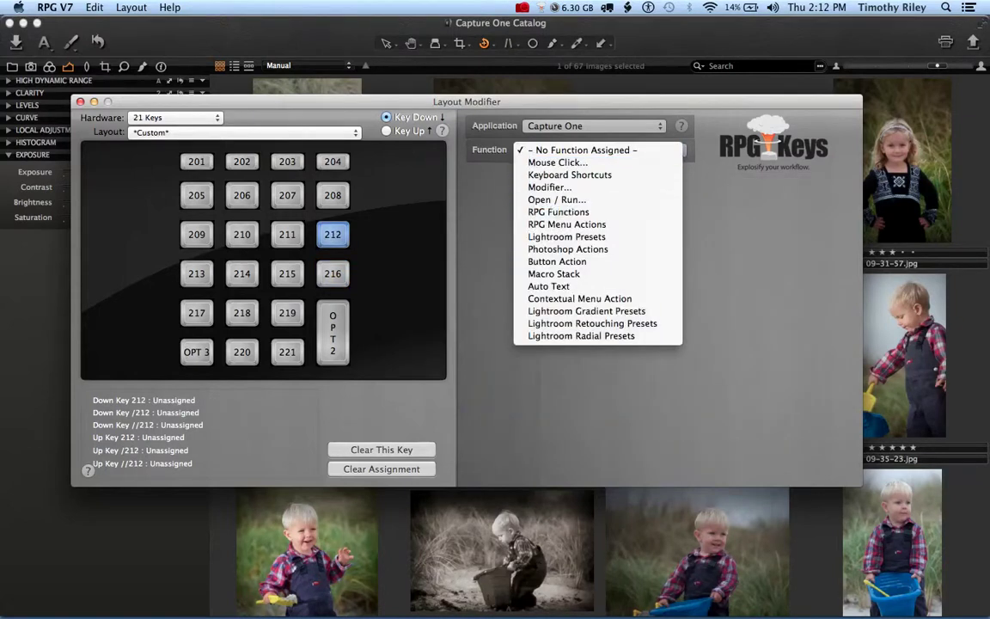
left_click(602, 213)
triple_click(521, 178)
type("mult")
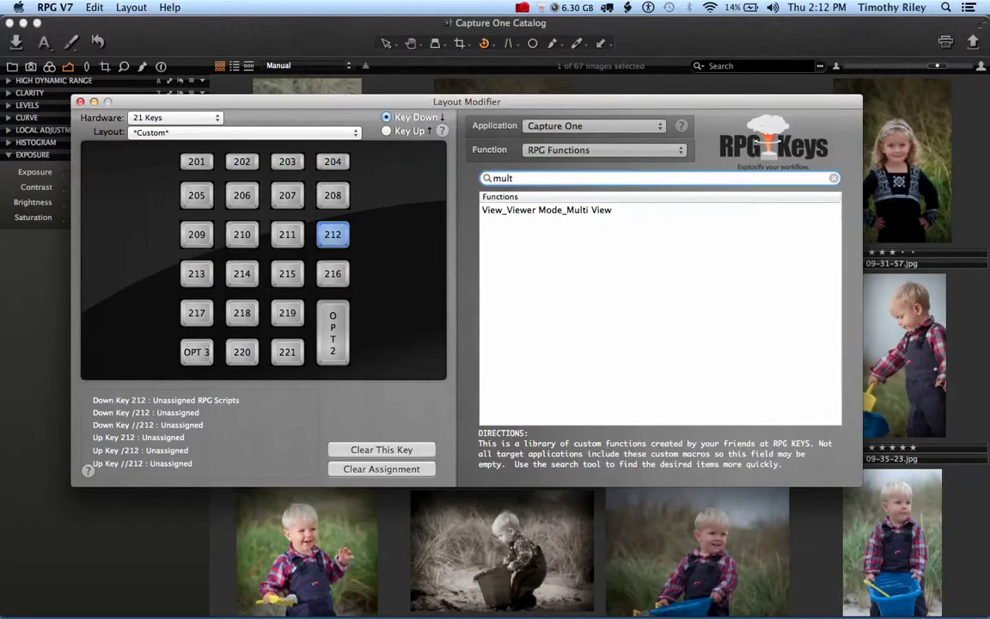
left_click(546, 210)
Step: Switch to Capture One and set the viewer mode to Multi View
key("super+Tab")
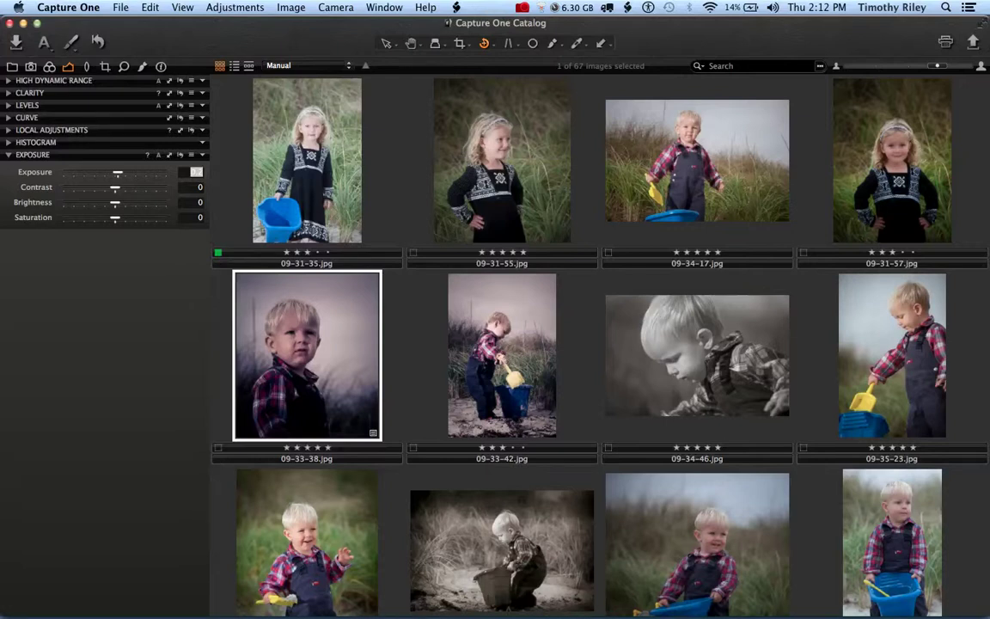
left_click(234, 8)
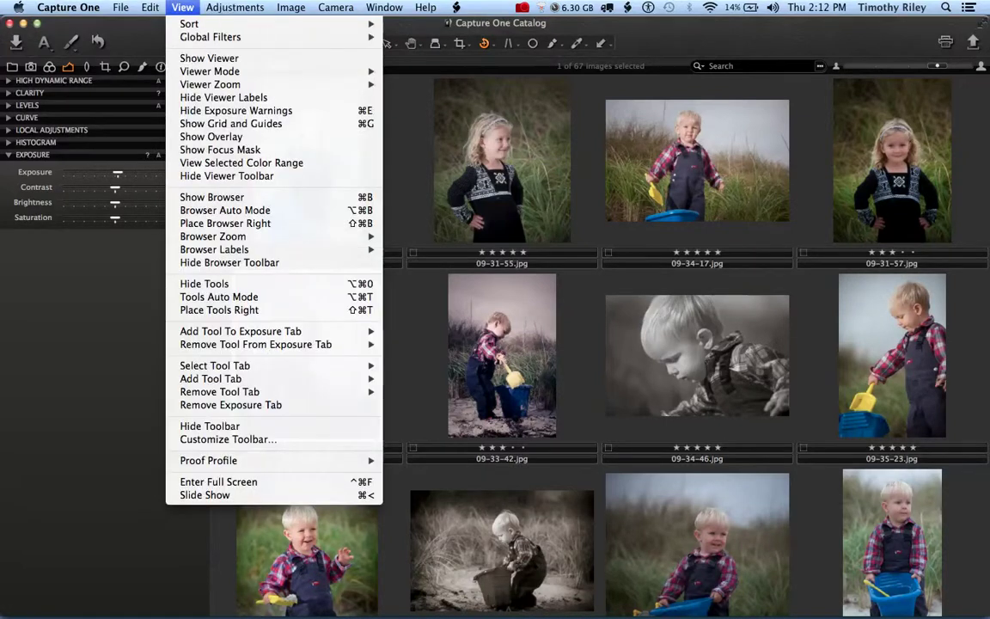
key("Right")
key("Left")
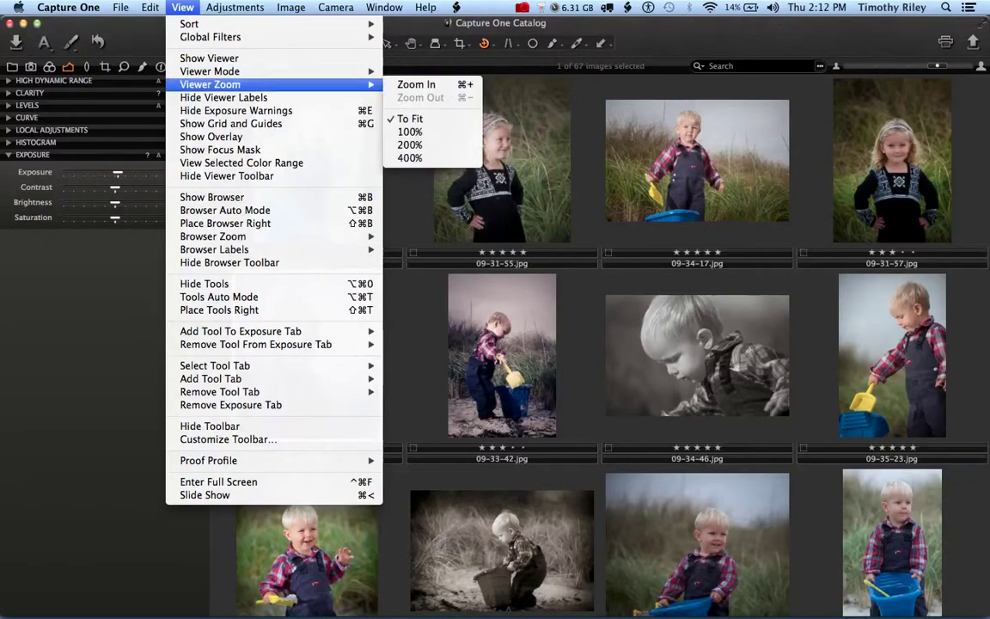
key("Right")
key("Down")
key("Up")
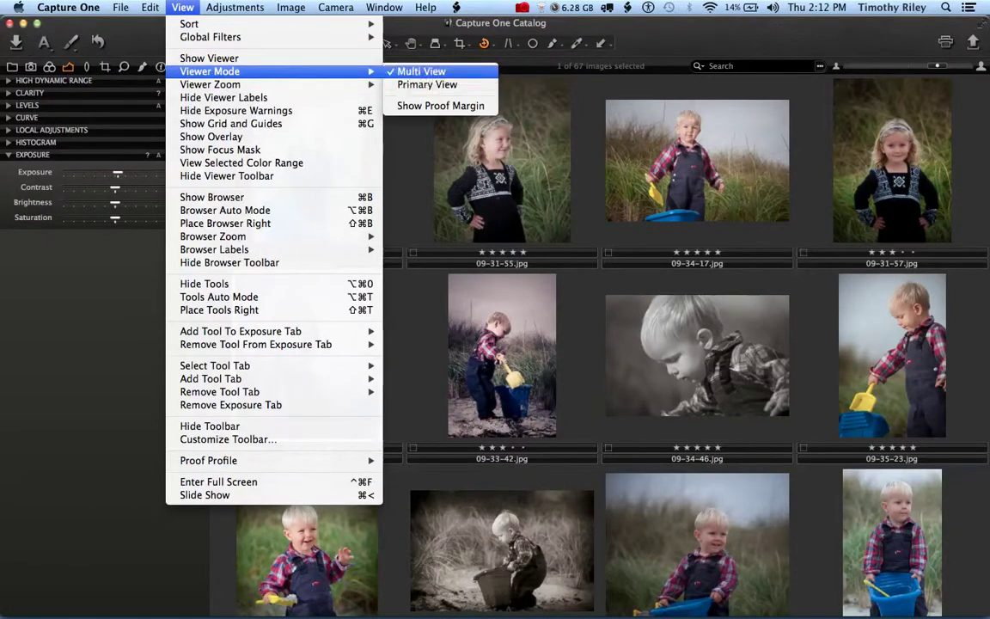
key("Return")
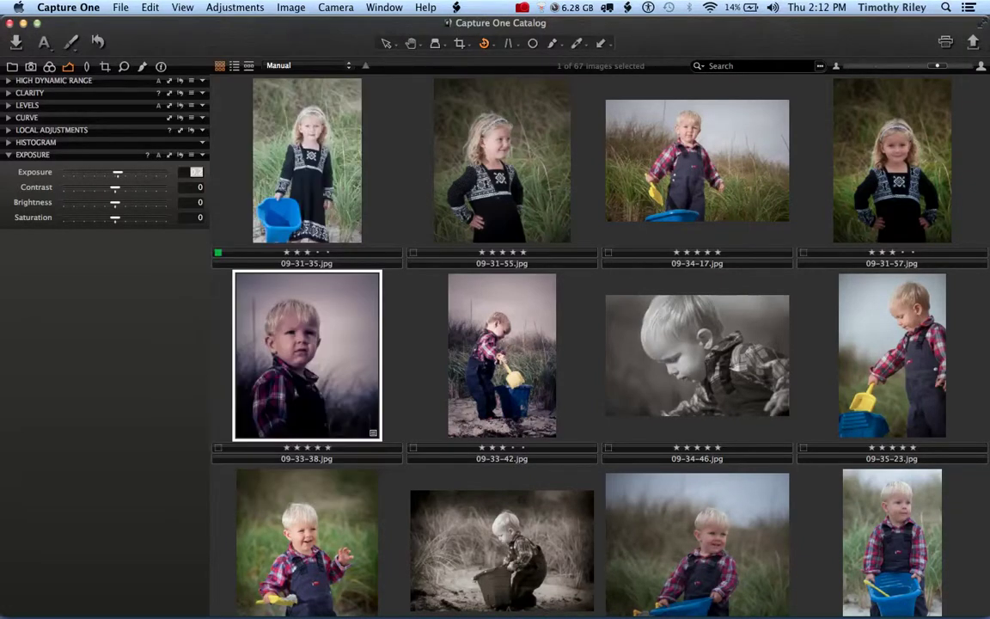
Step: Examine the available adjustment commands, including Styles, Reset and the Auto Adjustments options
left_click(235, 7)
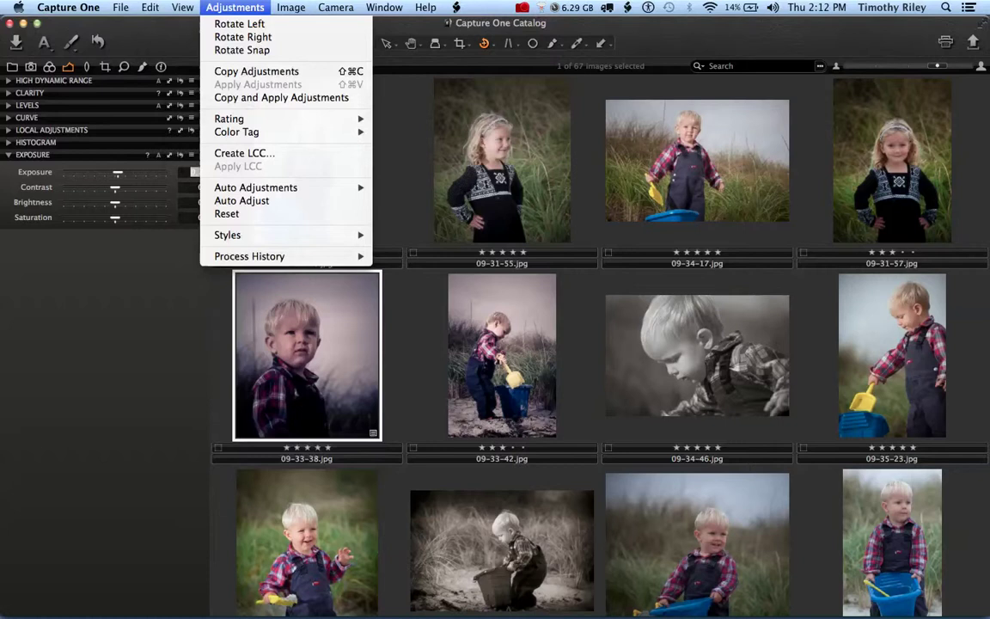
key("Up")
key("Up")
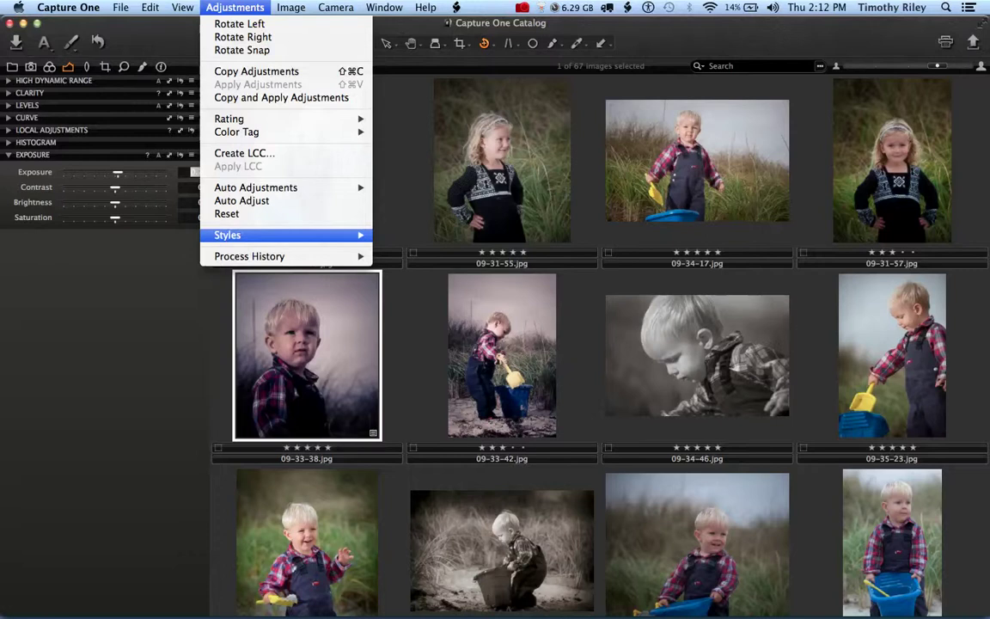
key("Up")
key("Up")
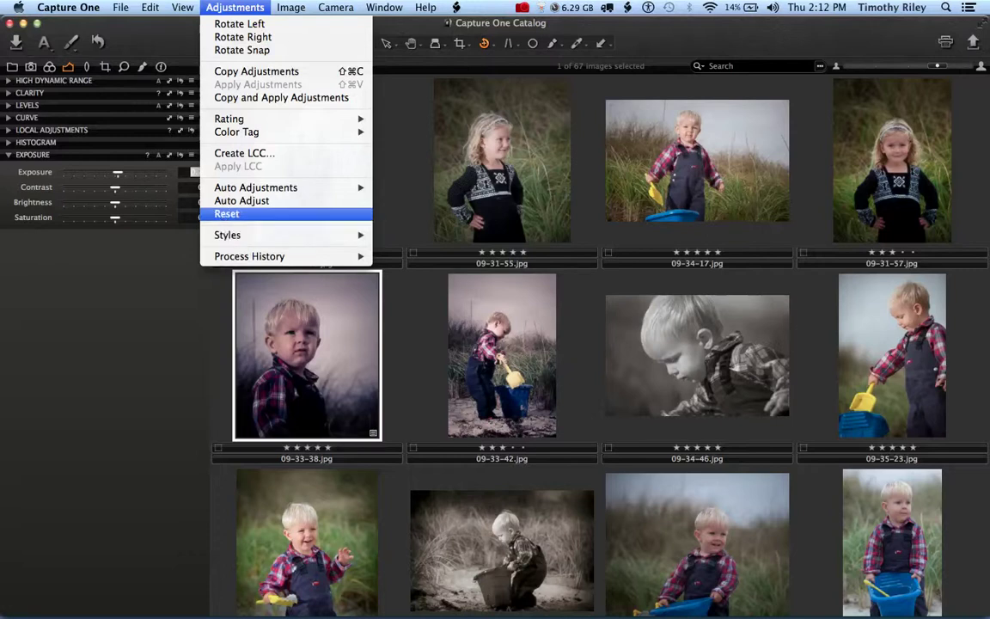
key("Up")
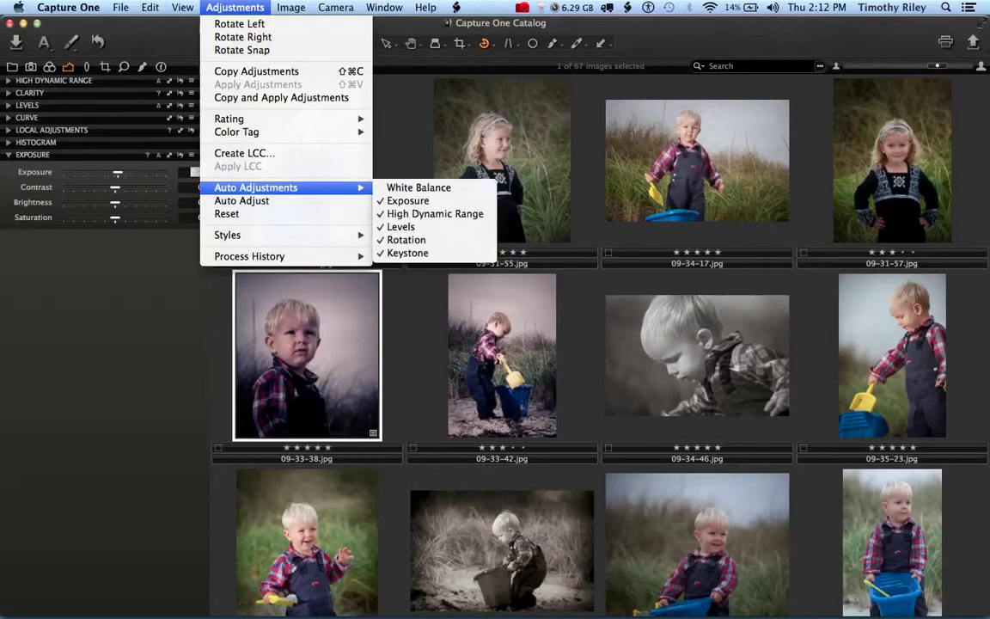
key("Escape")
mouse_move(272, 604)
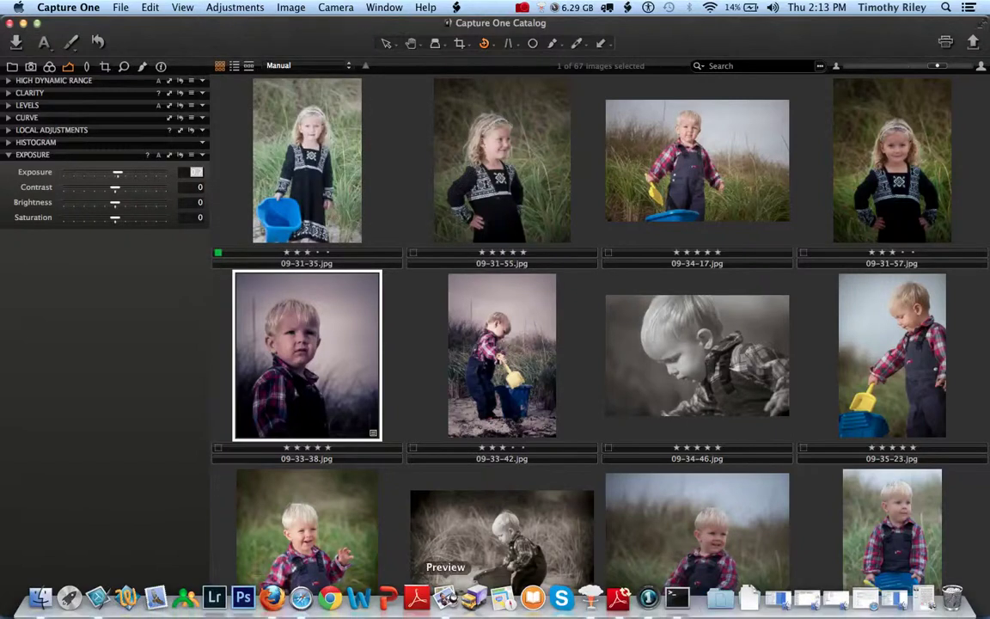
Step: Switch to RPG V7, set the function type for key 212 to RPG Menu Actions, and complete a scan of Capture One's menus
left_click(898, 599)
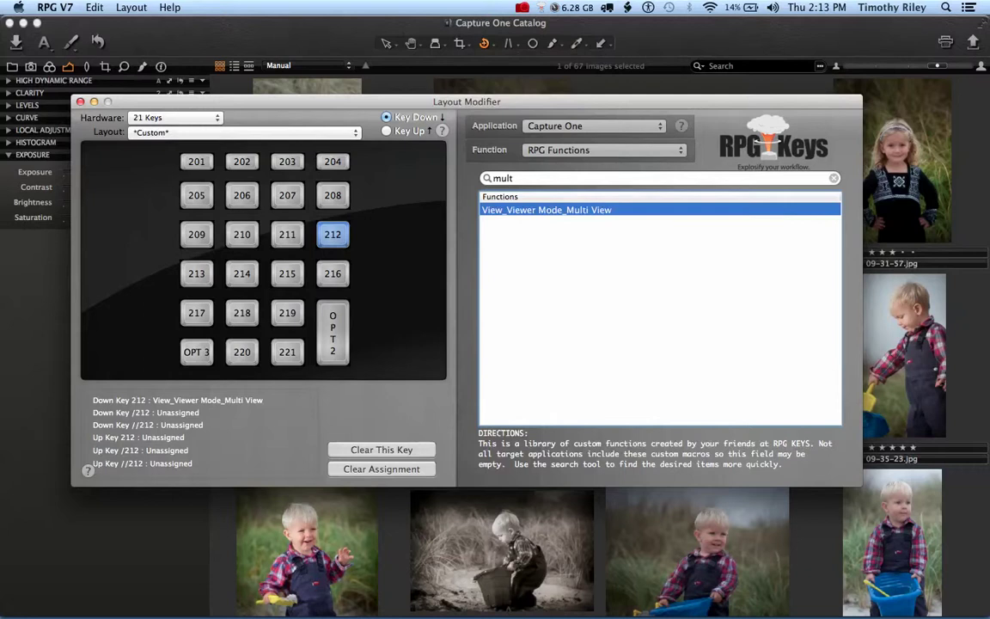
left_click(604, 150)
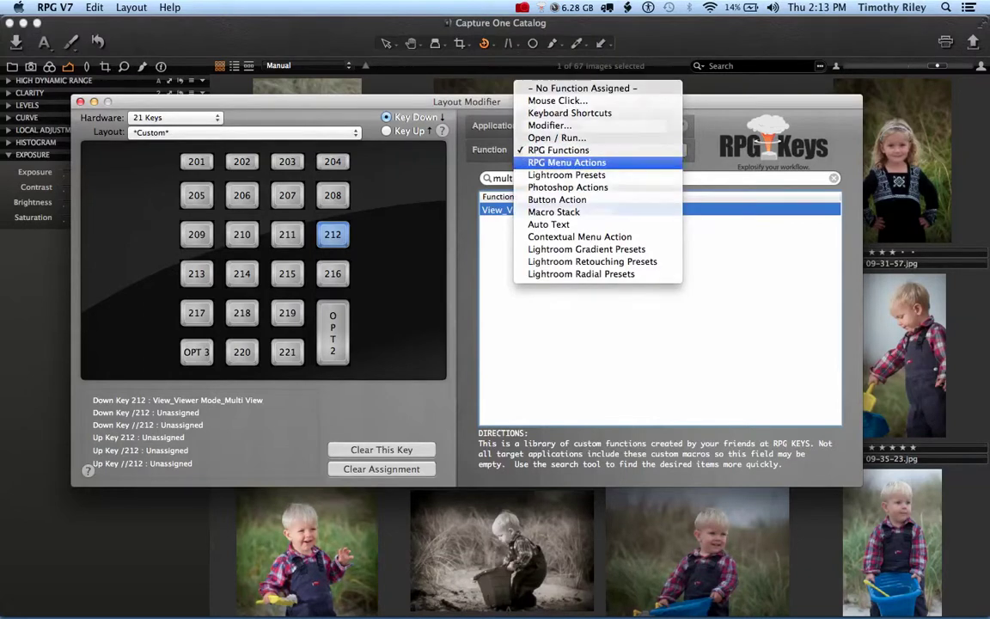
left_click(568, 163)
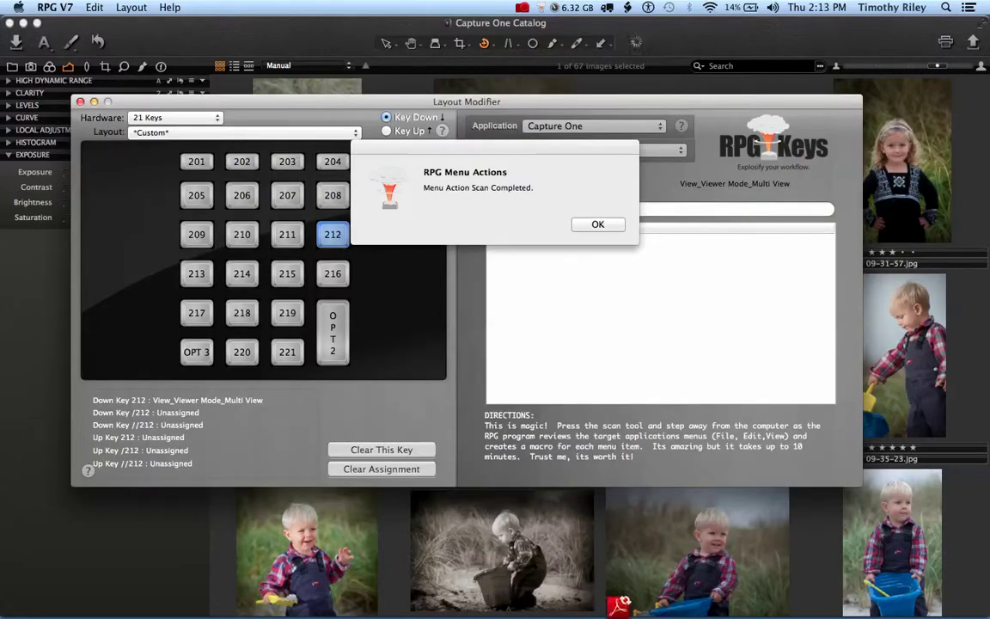
left_click(598, 224)
left_click(597, 227)
Step: Browse the scanned menu actions and assign Camera::Orientation::90° Right to key 212
left_click(606, 293)
scroll(659, 313, "down", 6)
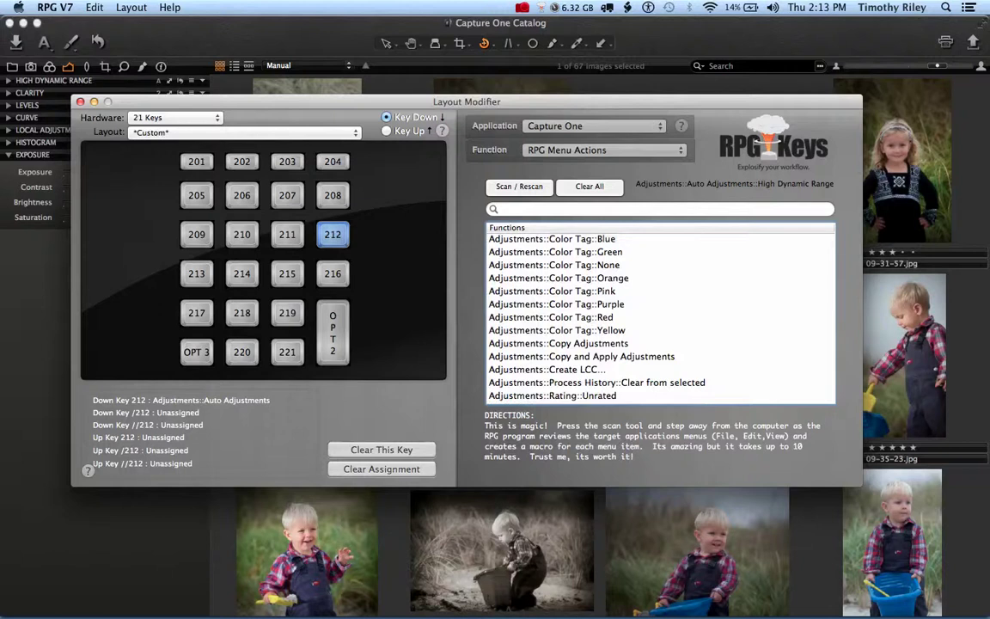
scroll(659, 313, "down", 10)
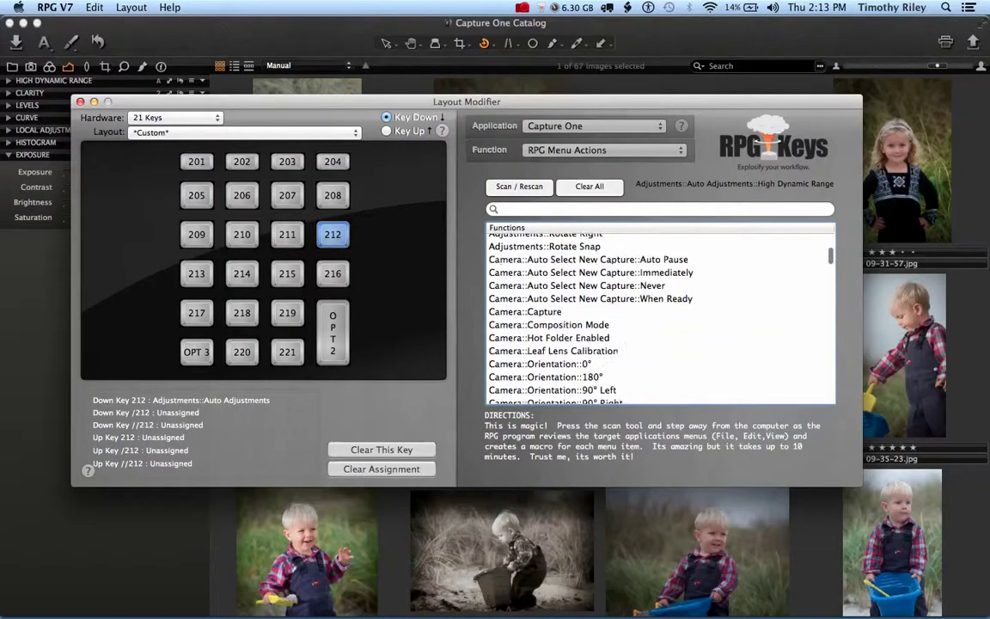
scroll(660, 313, "down", 5)
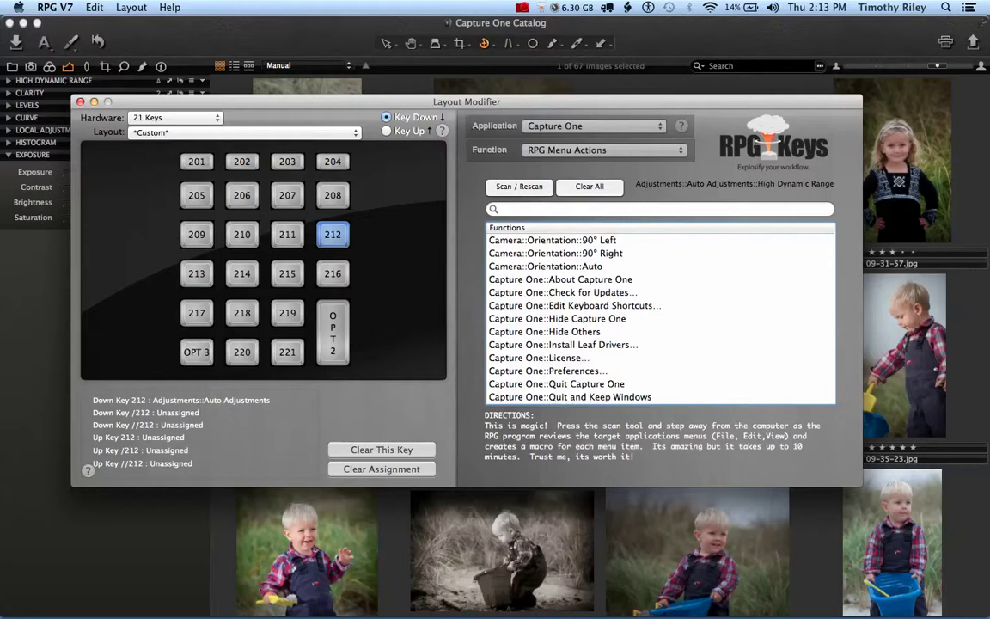
left_click(555, 253)
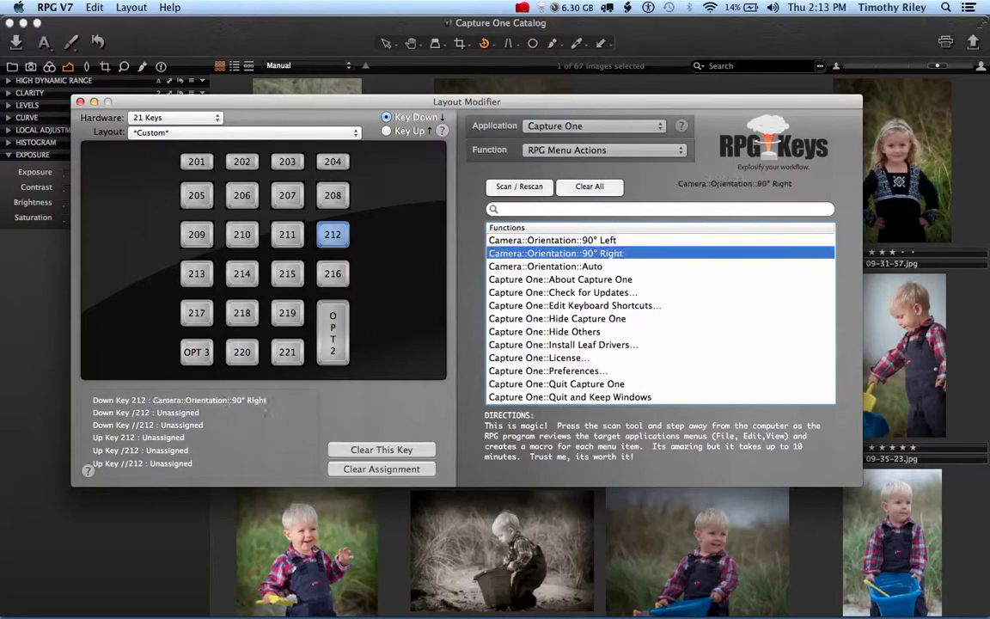
Step: Switch to Capture One and raise the exposure of the selected photo 09-33-38.jpg
key("super+Tab")
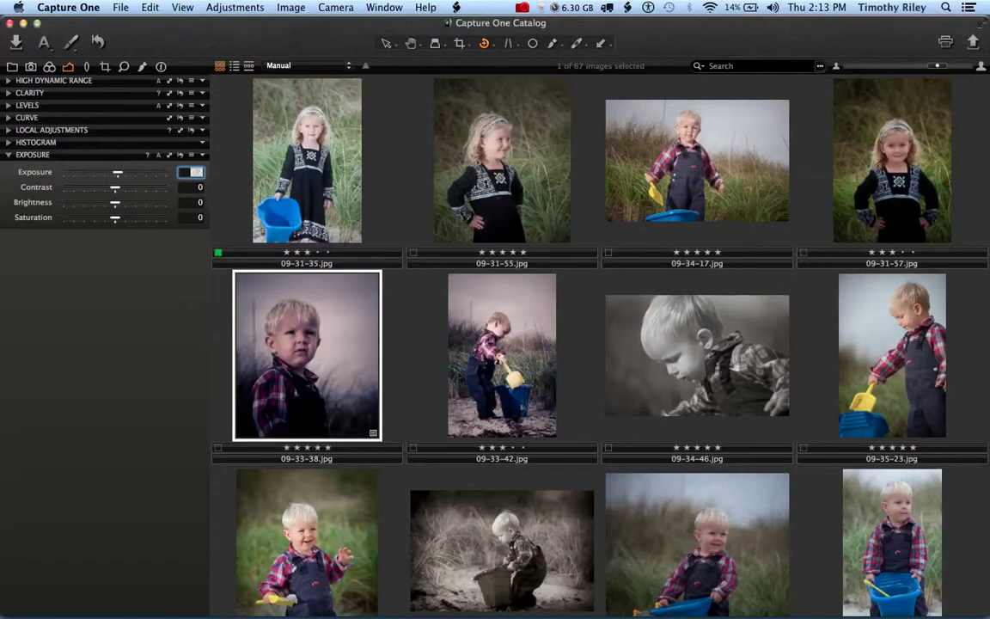
key("Up")
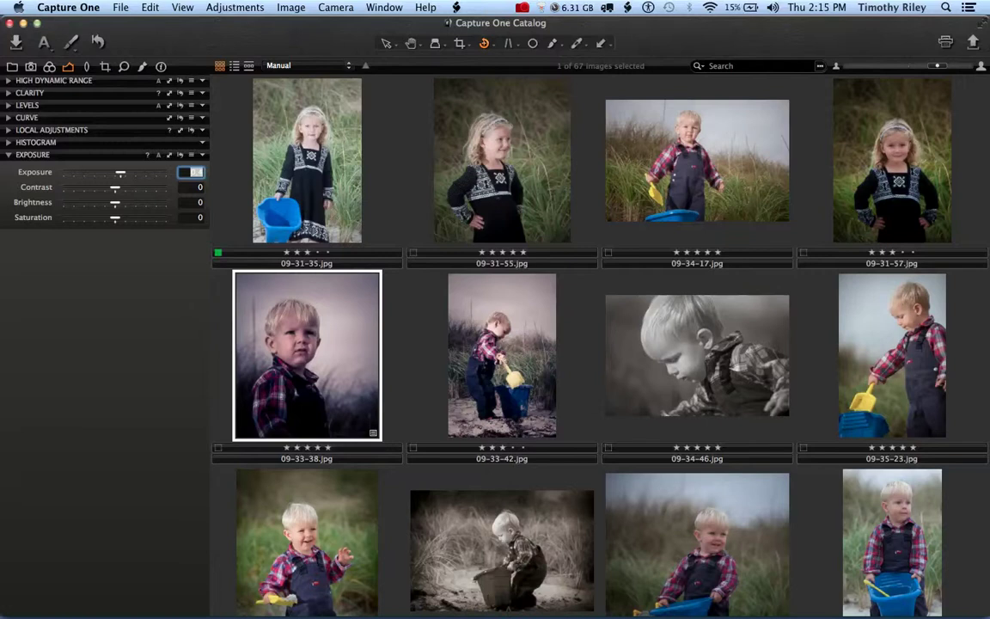
mouse_move(155, 601)
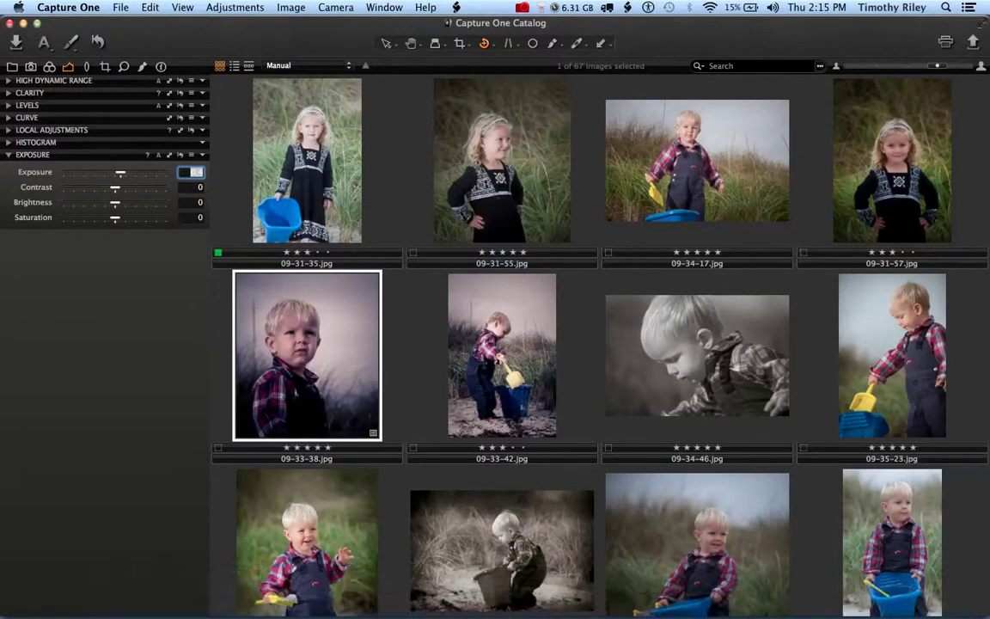